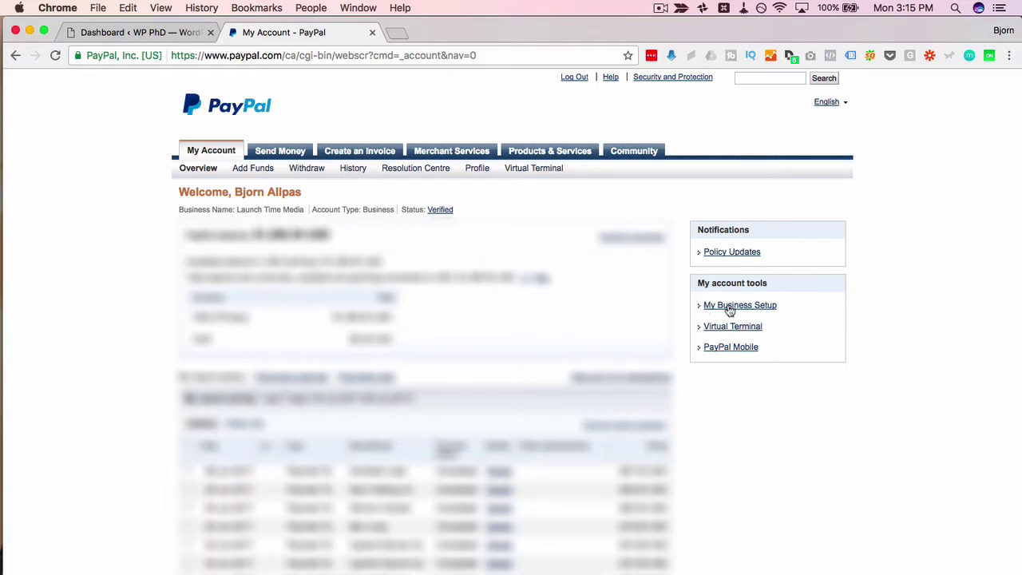
- Open the payment button creator through My Business Setup, using Option B for creating payment buttons with HTML
click(729, 311)
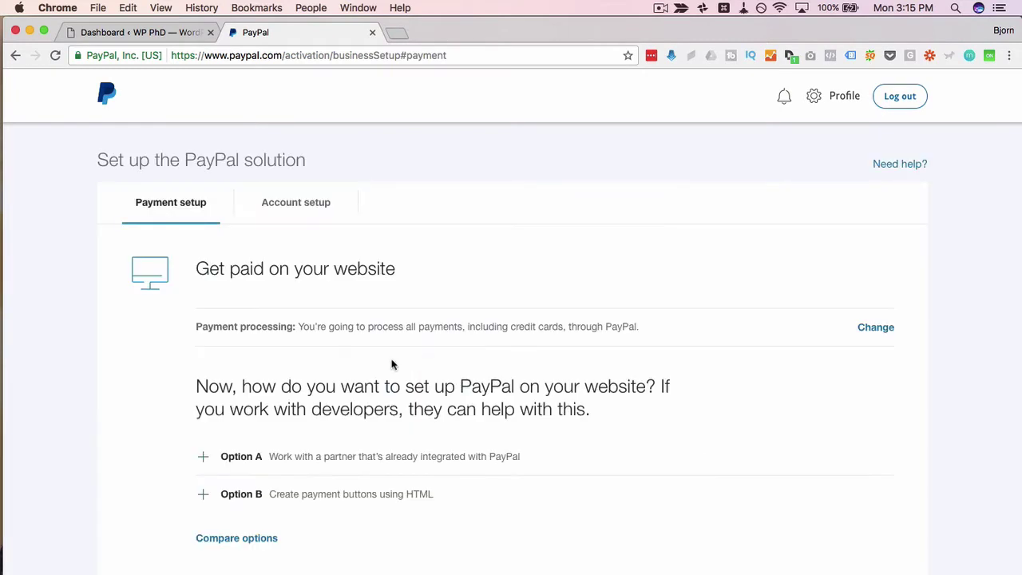
scroll(215, 331, down, 3)
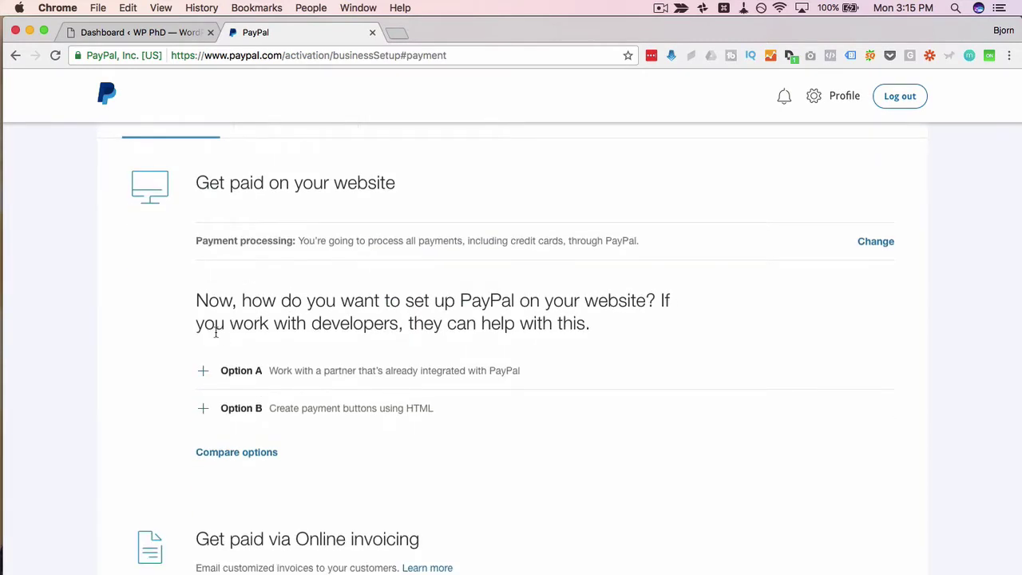
scroll(216, 332, down, 1)
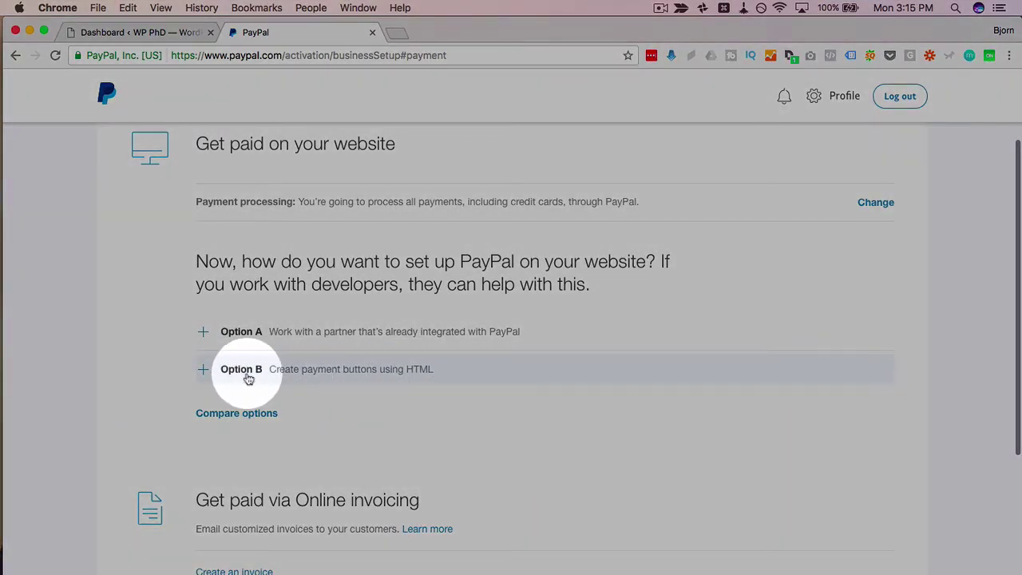
click(307, 372)
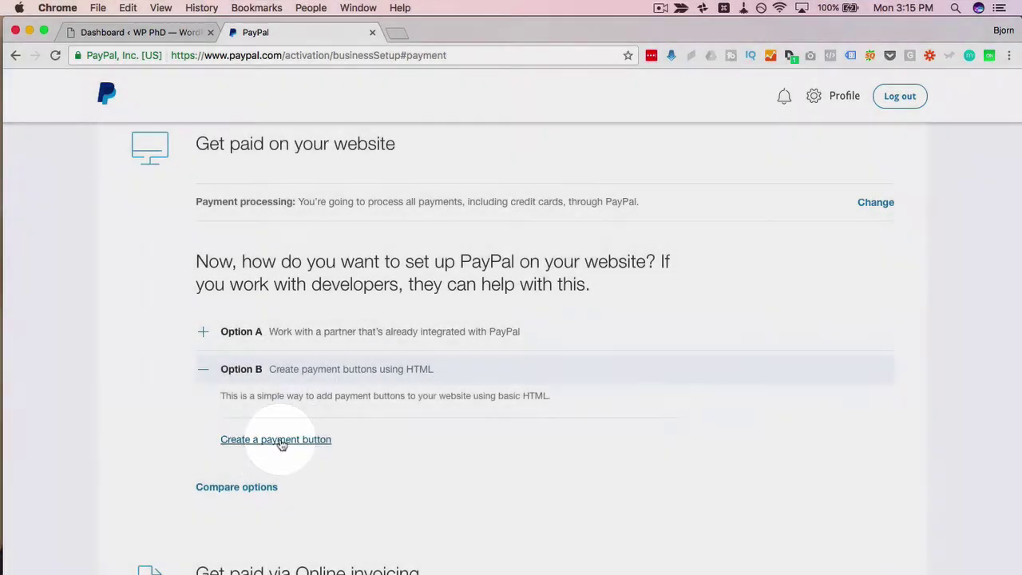
click(281, 440)
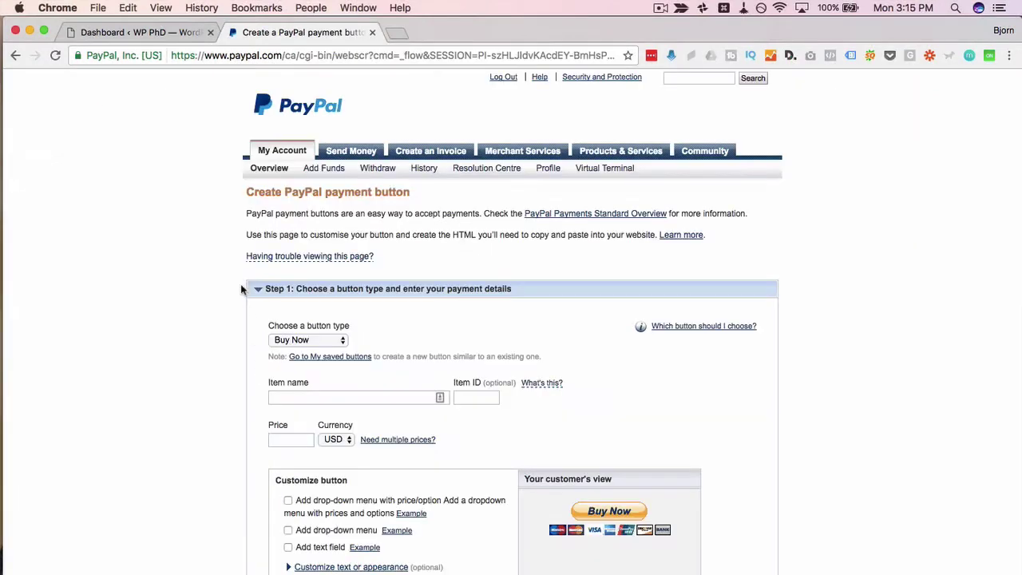
- Set the payment button type to Donations
scroll(242, 283, down, 2)
scroll(240, 278, down, 3)
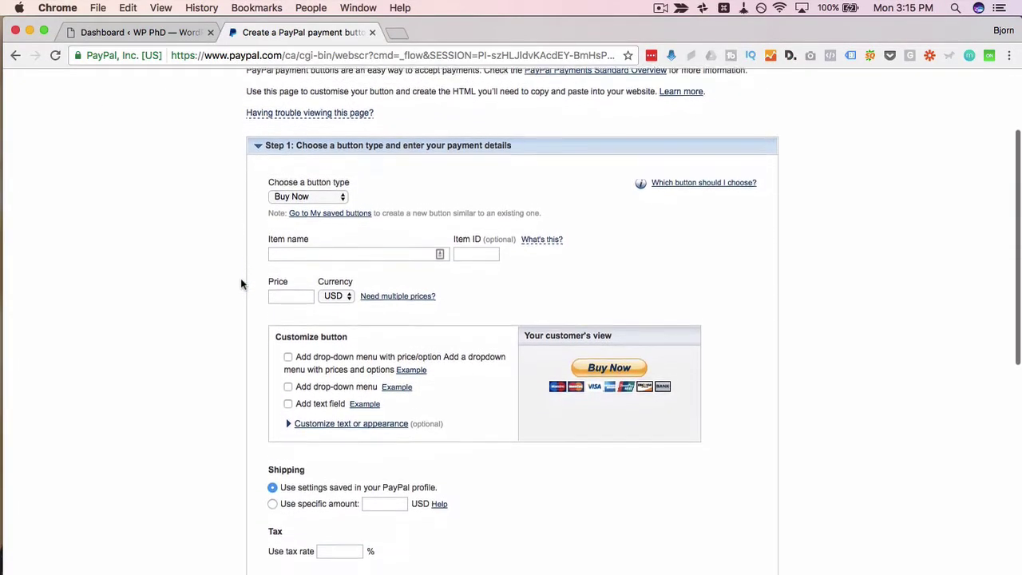
click(337, 196)
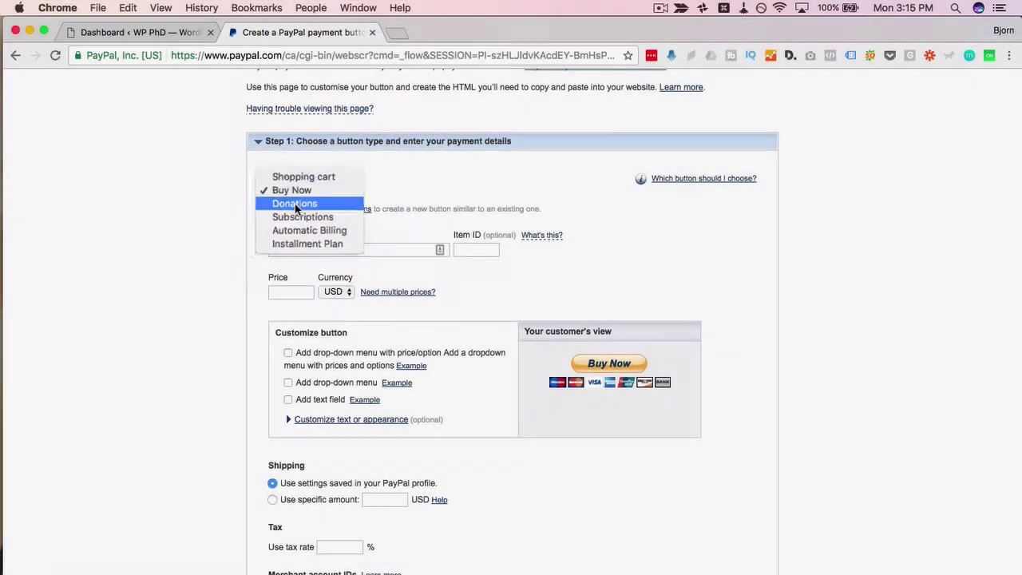
click(296, 204)
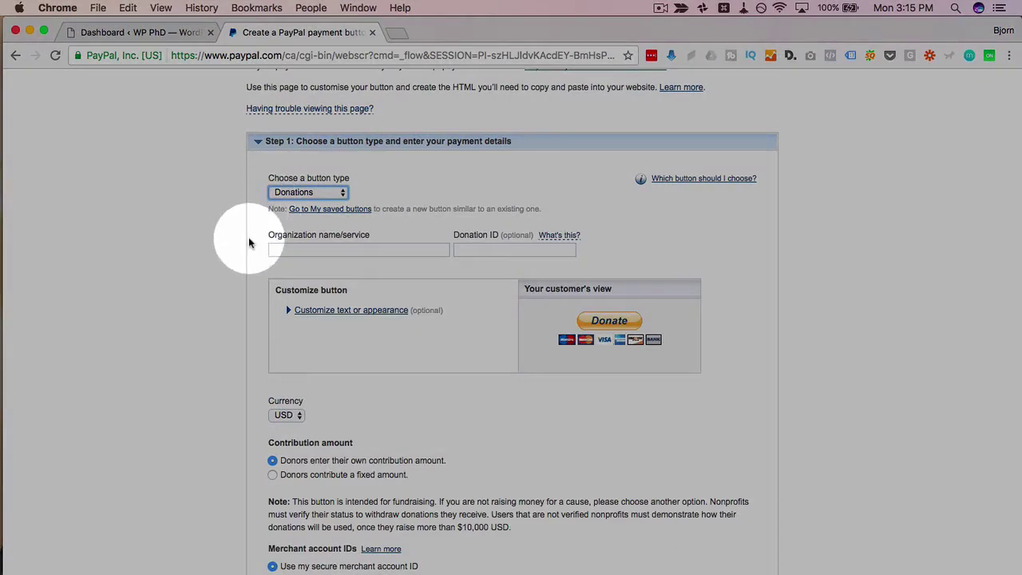
- Enter WP Learning Lab as the organization name/service and leave the optional donation ID blank
scroll(255, 239, down, 1)
click(307, 206)
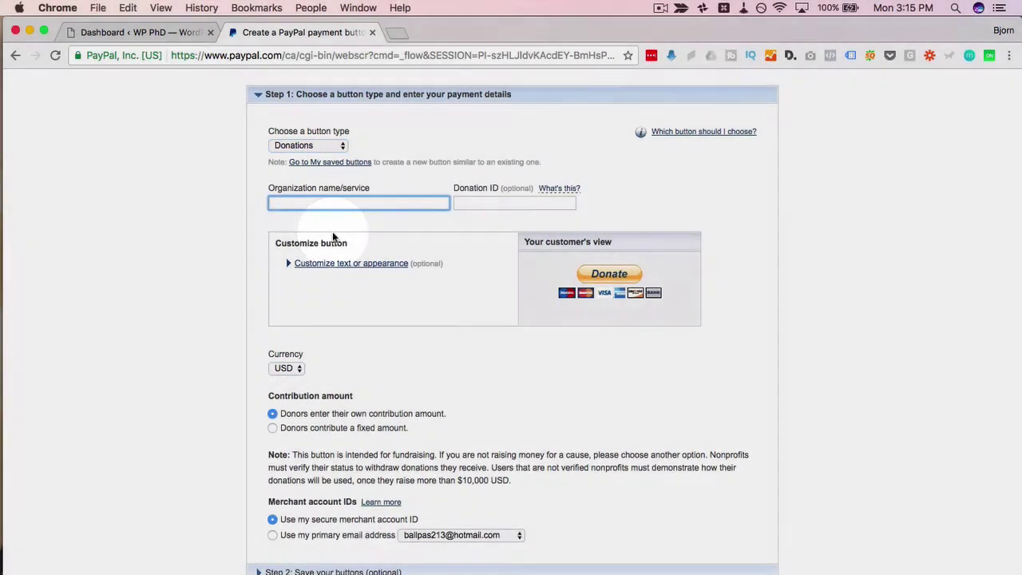
text(WP Learning Lab)
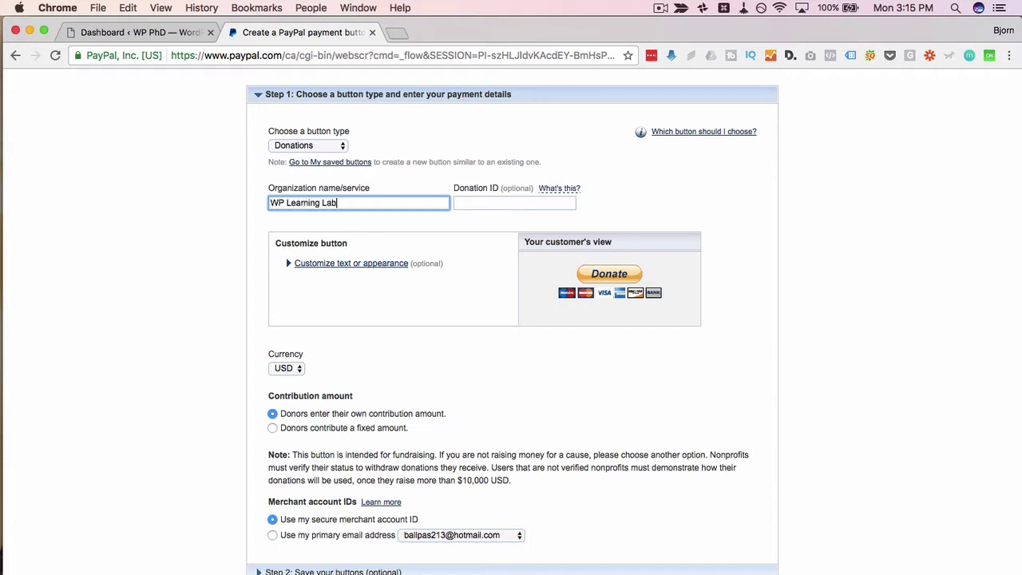
key(Tab)
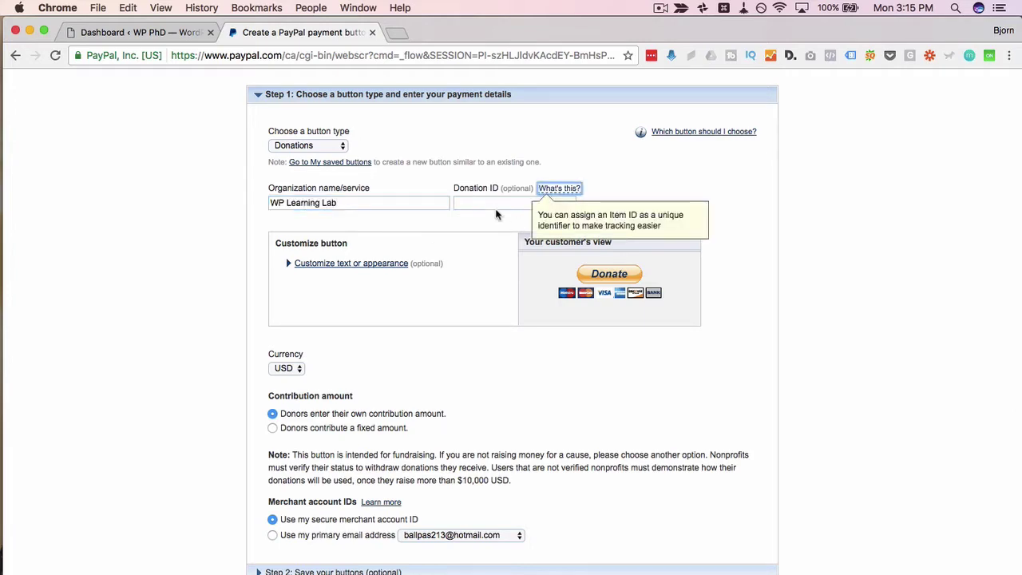
click(472, 203)
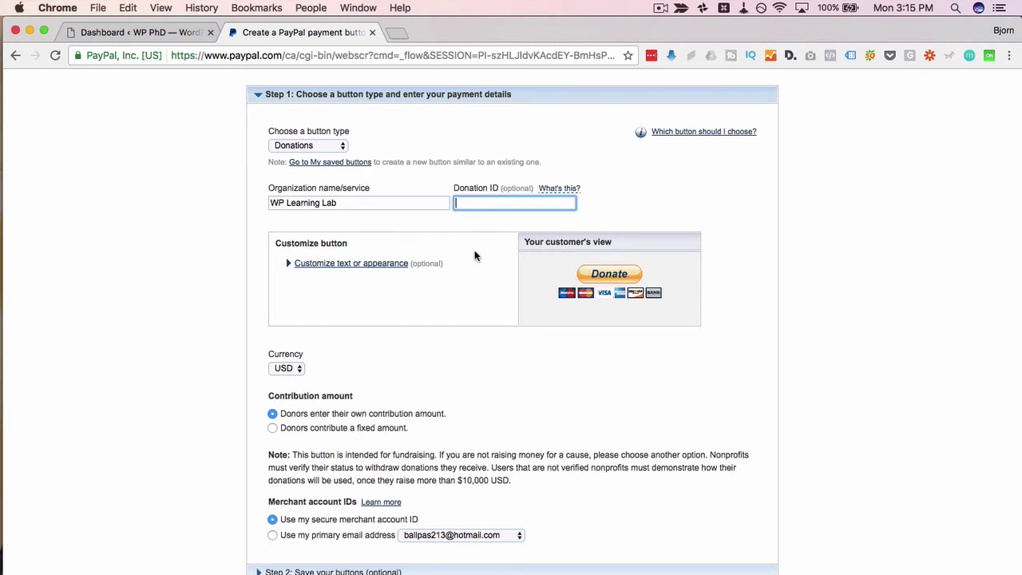
- Expand the text and appearance options and try the button without credit card logos and in the smaller size, keeping Canada - English
click(289, 265)
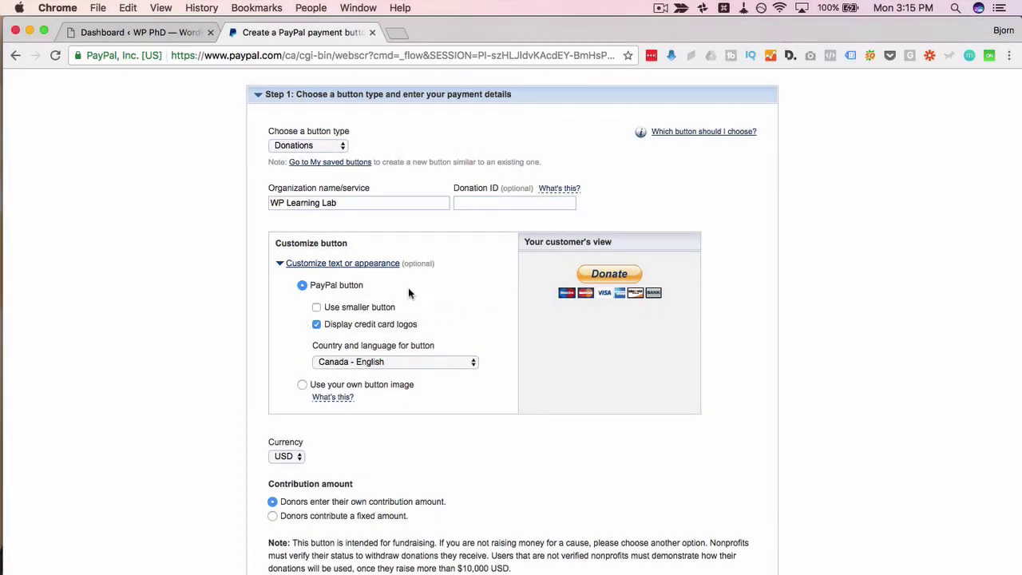
click(316, 324)
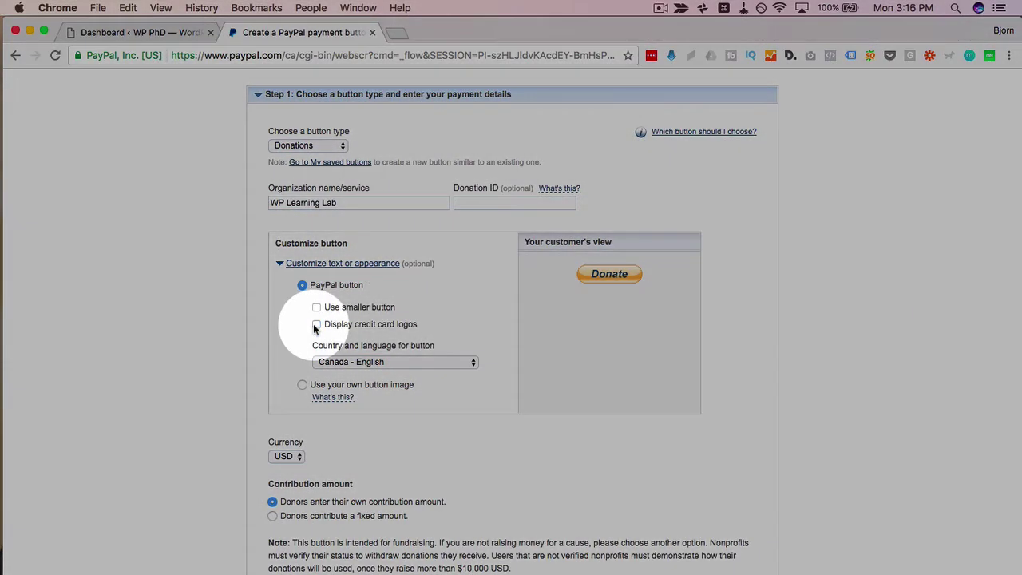
click(316, 324)
click(317, 307)
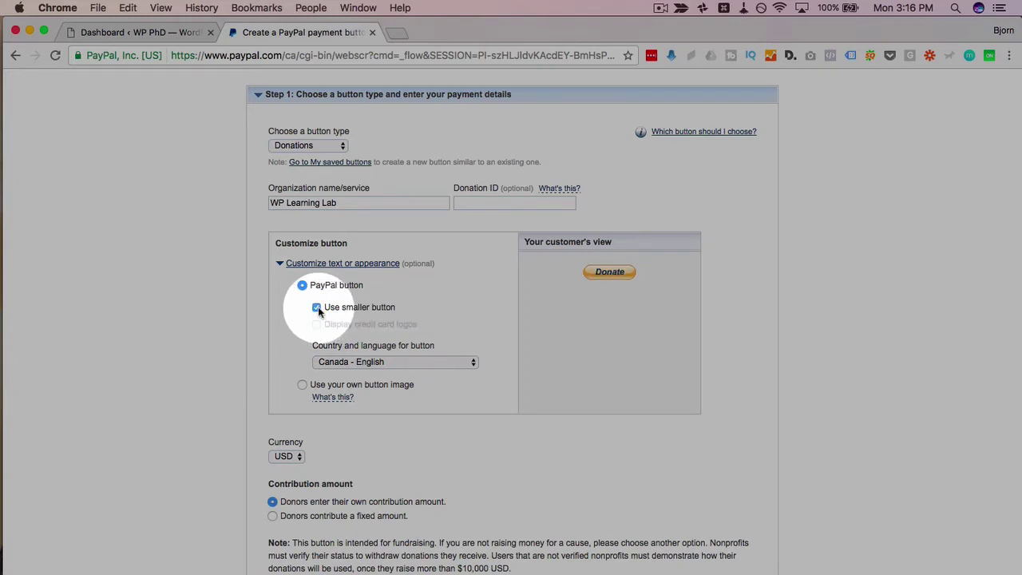
click(317, 307)
click(317, 307)
click(317, 307)
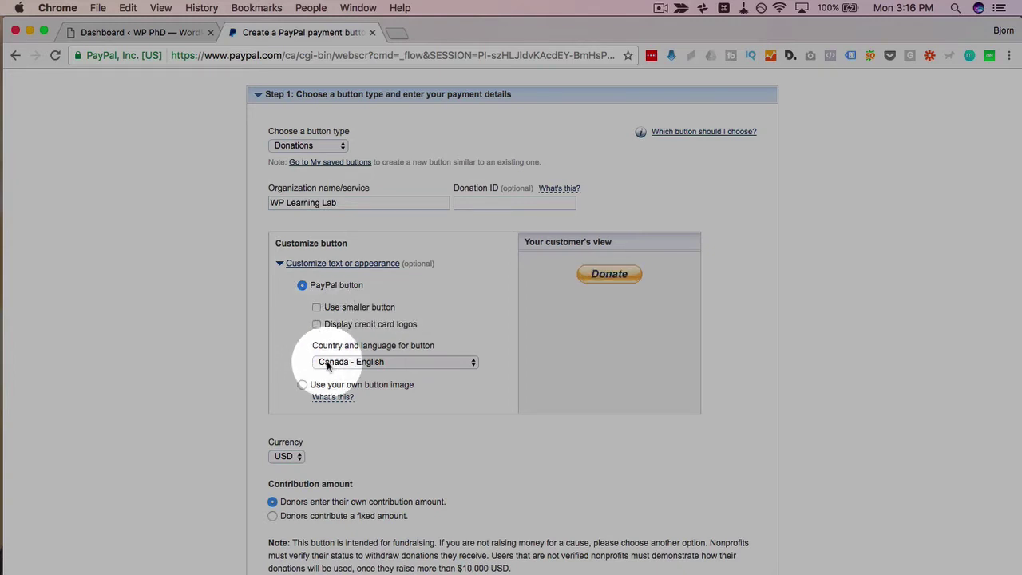
click(327, 365)
click(290, 359)
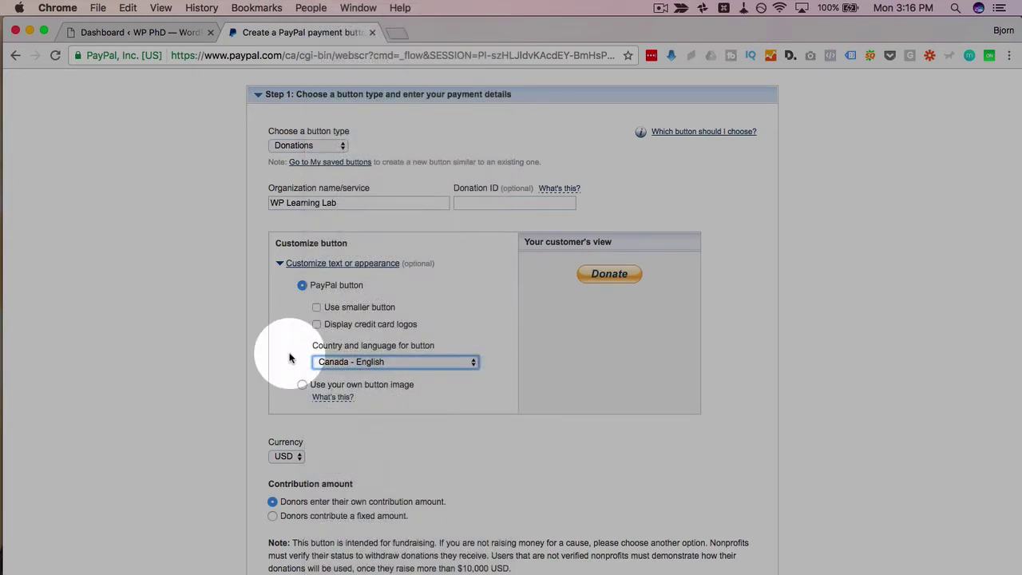
- Try using your own button image and select the placeholder image URL
scroll(290, 358, down, 2)
click(302, 323)
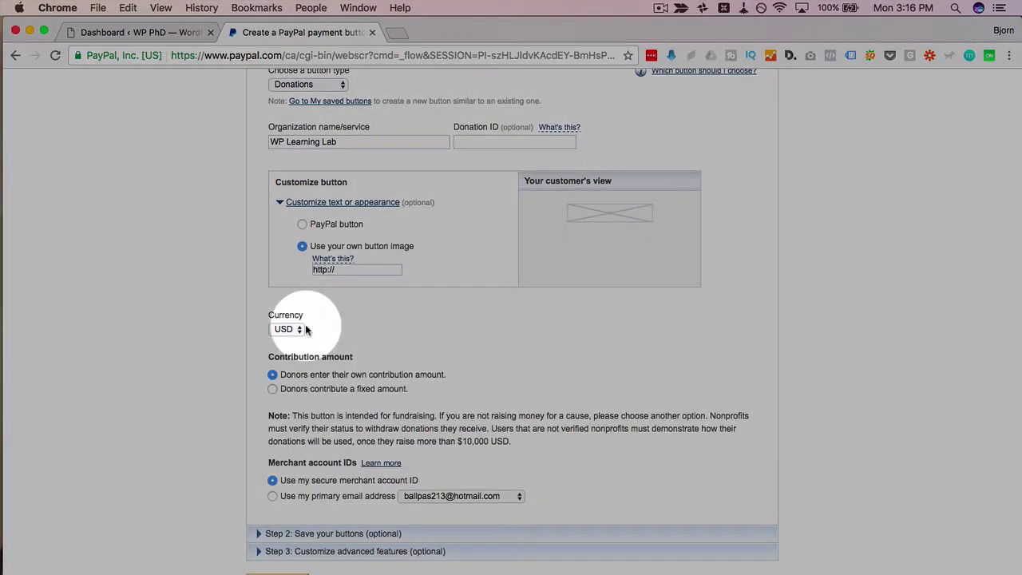
click(348, 269)
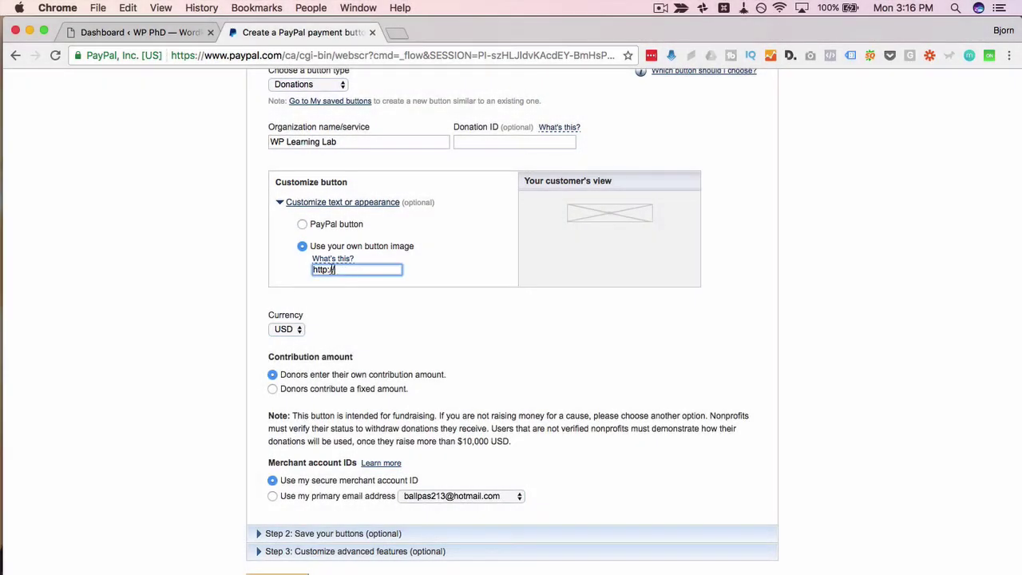
triple_click(314, 269)
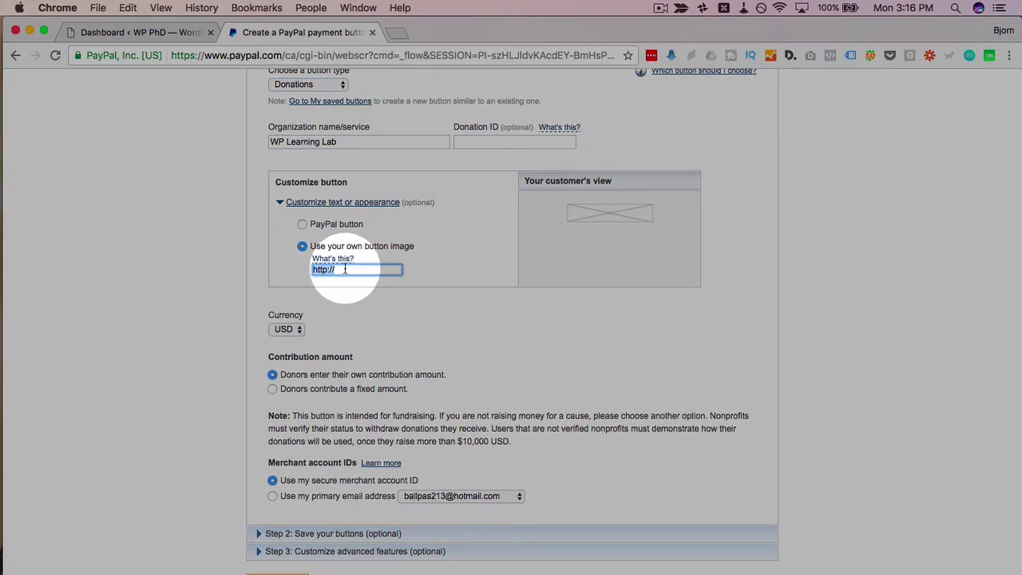
- Use the standard PayPal button with credit card logos displayed and keep USD as the currency
click(303, 225)
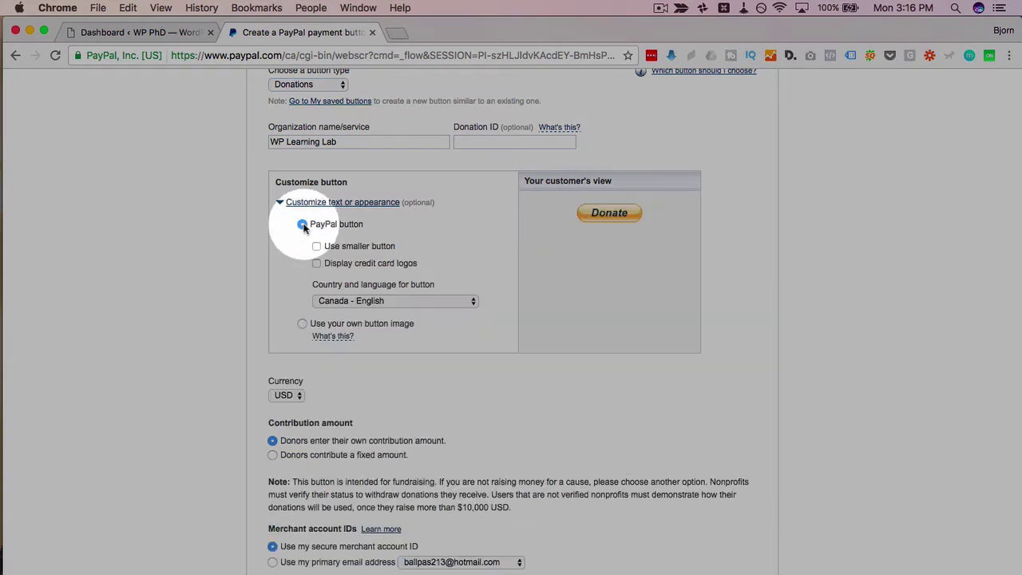
click(317, 262)
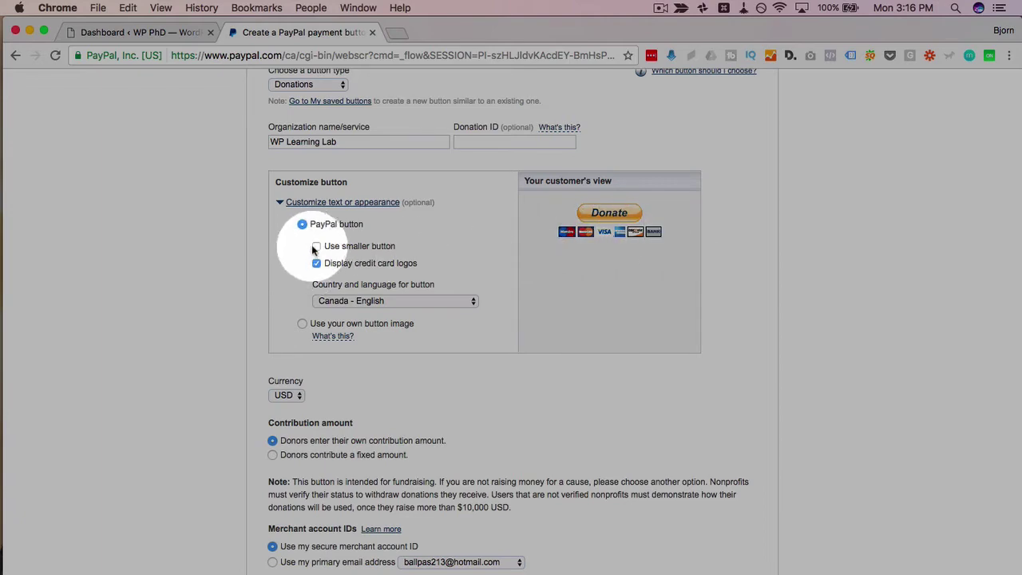
scroll(282, 272, down, 4)
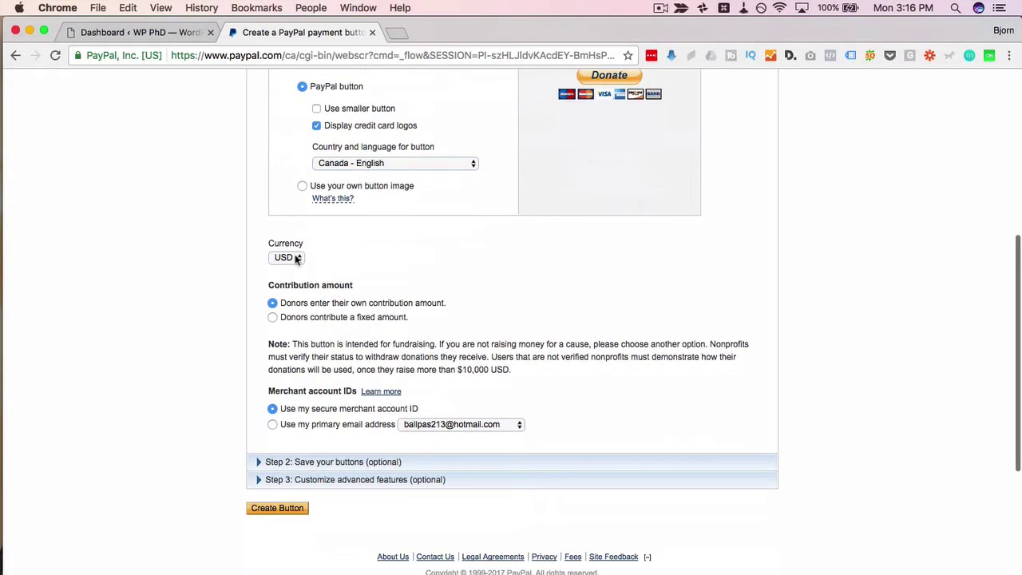
click(281, 258)
click(280, 257)
- Try a fixed contribution amount of 5 USD, and switch back to donors entering their own amount
scroll(342, 262, down, 1)
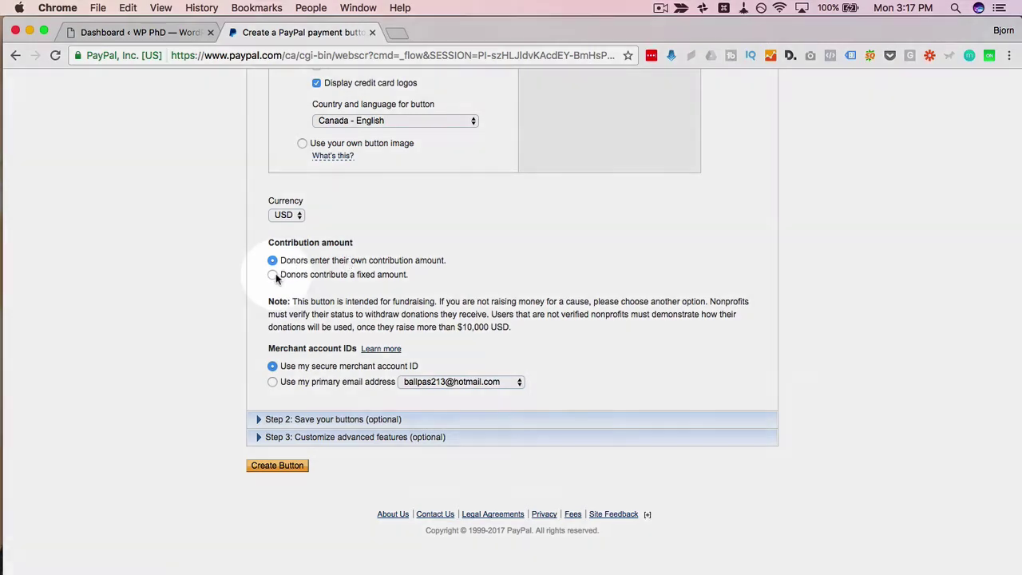
click(273, 274)
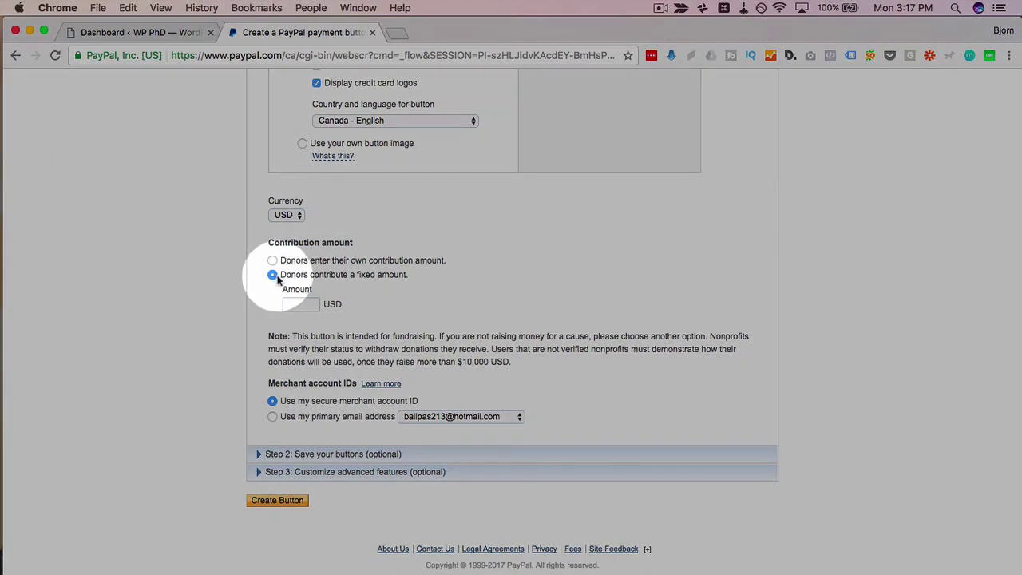
click(294, 304)
text(5)
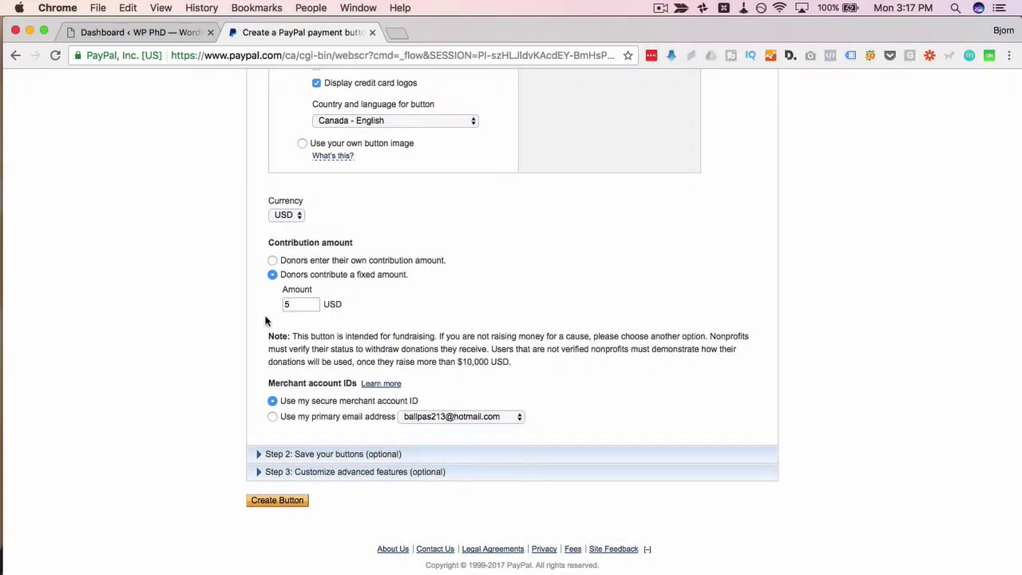
click(274, 261)
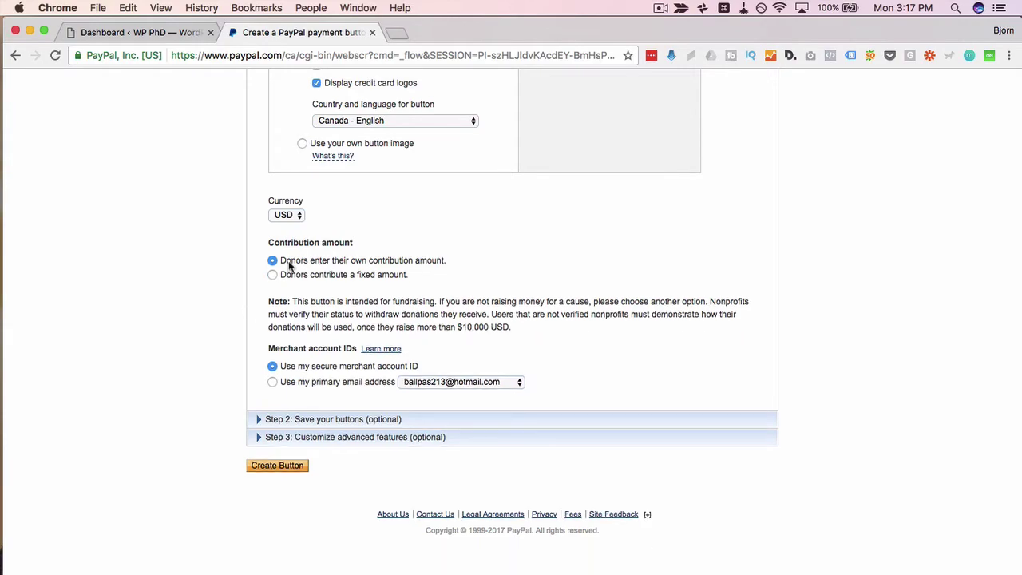
- Read the note about the button's fundraising use and the verification rules for donation recipients
scroll(239, 293, down, 2)
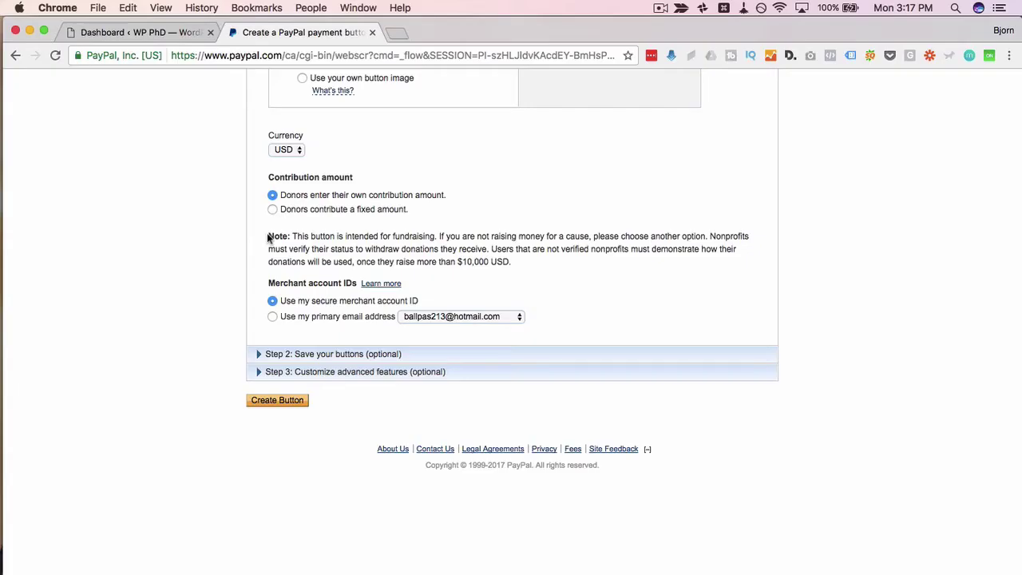
drag(268, 236, 527, 304)
scroll(527, 305, up, 1)
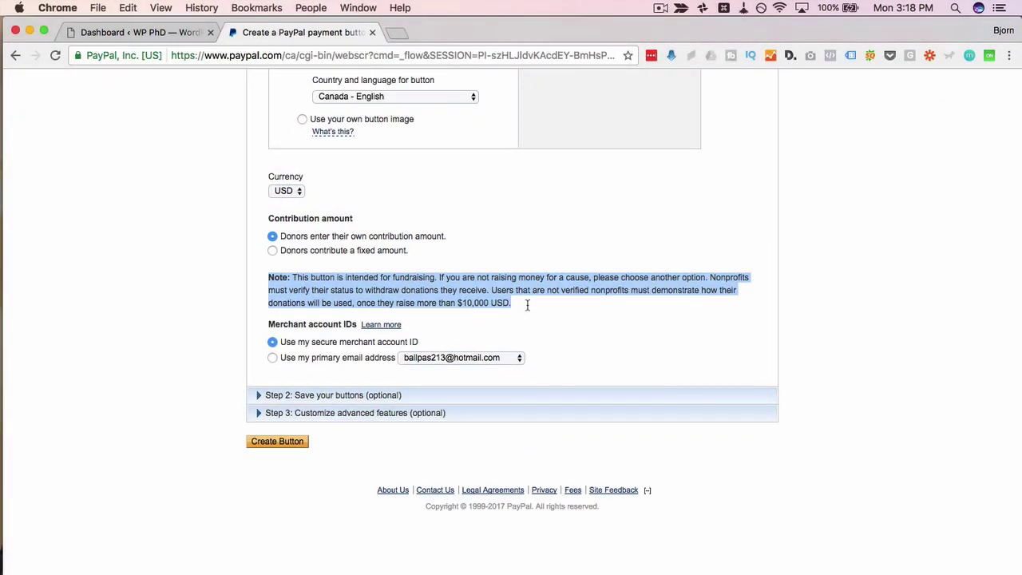
click(527, 304)
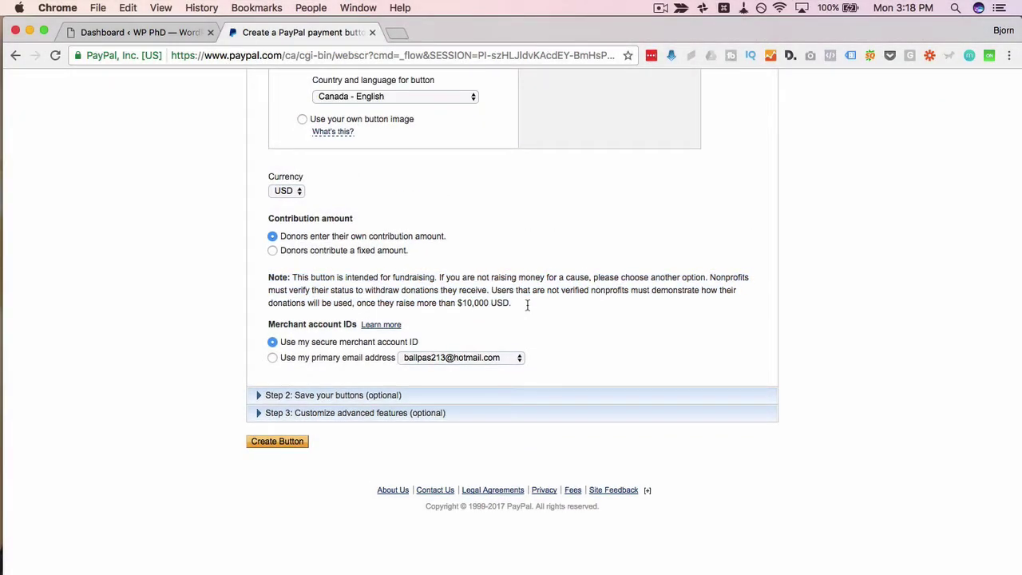
drag(527, 309, 467, 306)
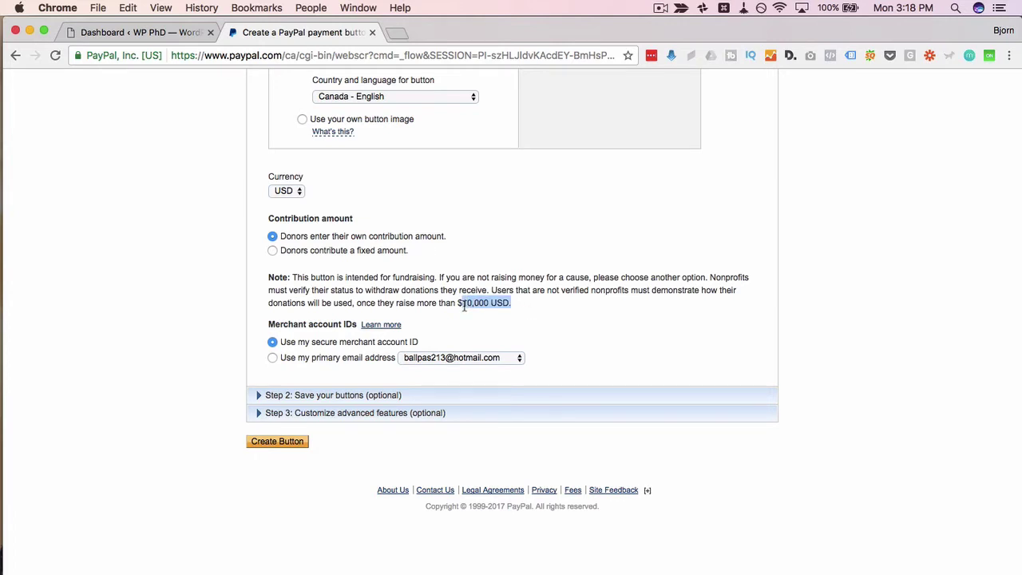
click(224, 284)
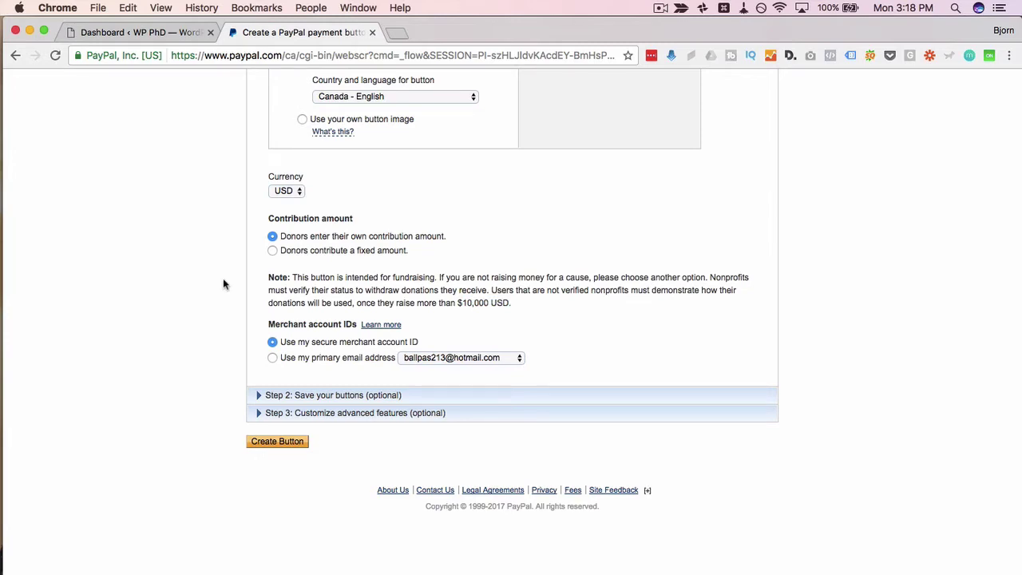
- Review the alternative button types, keeping Donations selected, and return to the end of the form
scroll(222, 285, up, 5)
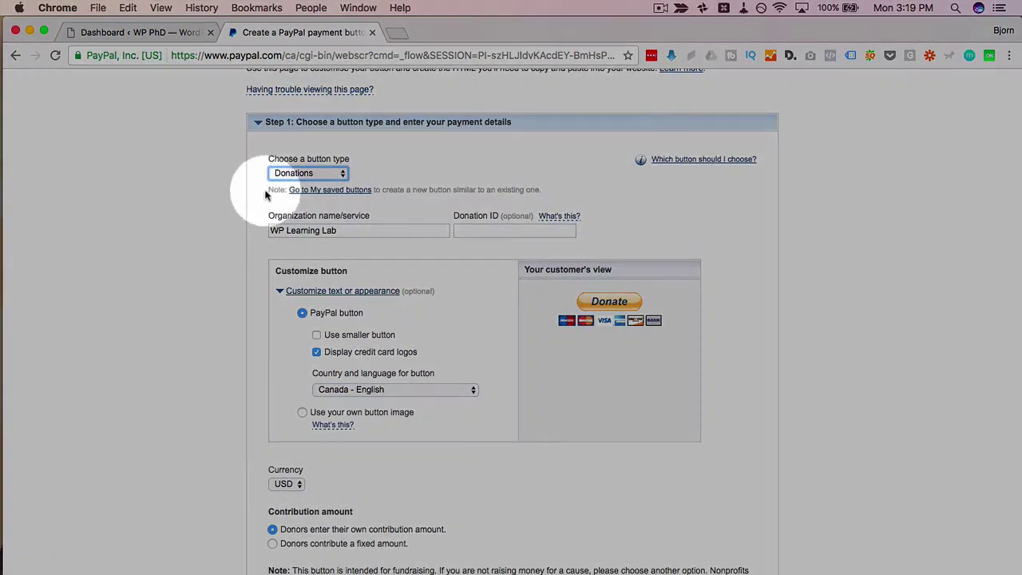
click(290, 175)
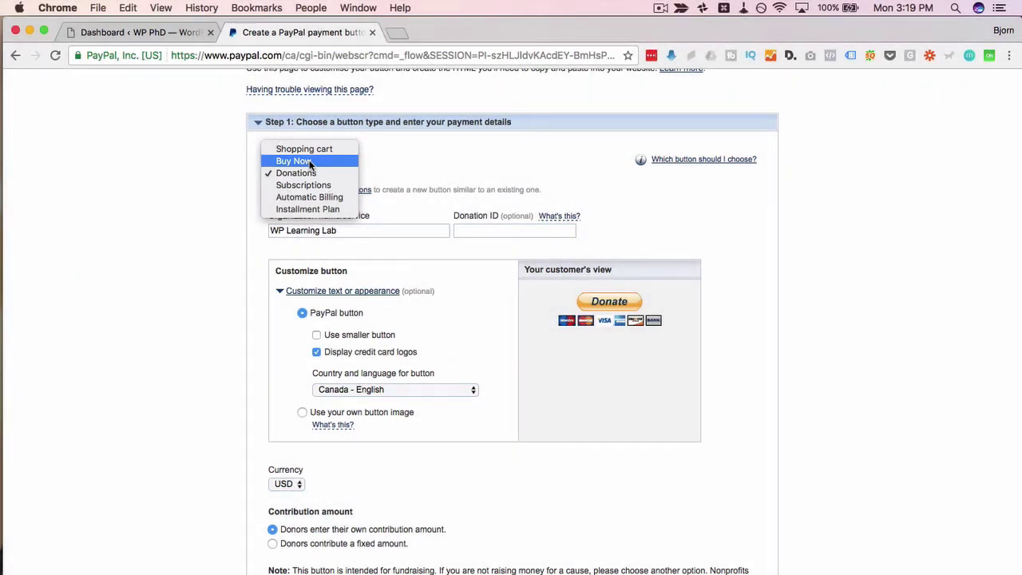
click(221, 251)
scroll(221, 251, down, 5)
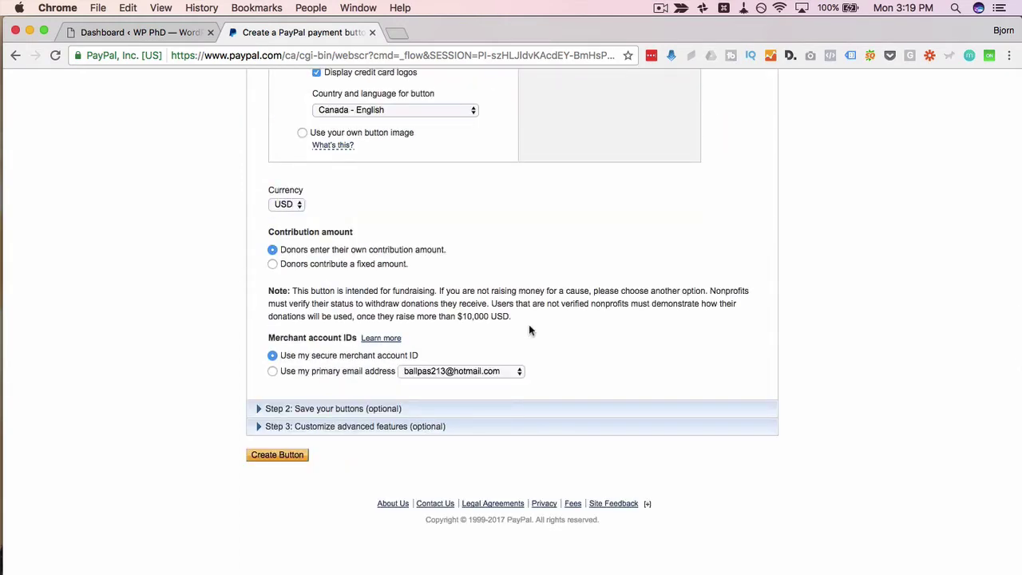
- Check the available button types once more, leaving Donations as the selected type
scroll(529, 330, up, 5)
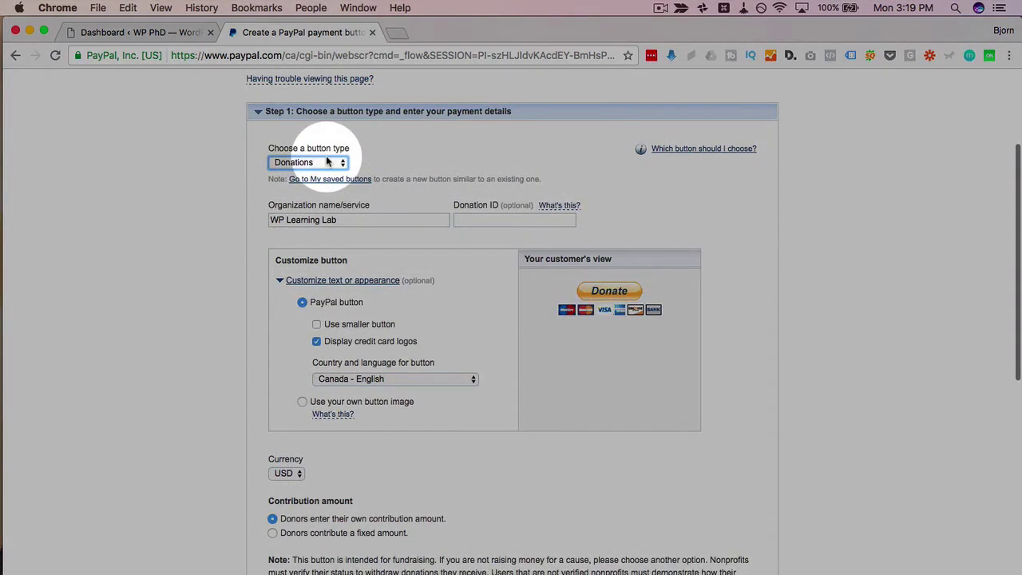
click(317, 161)
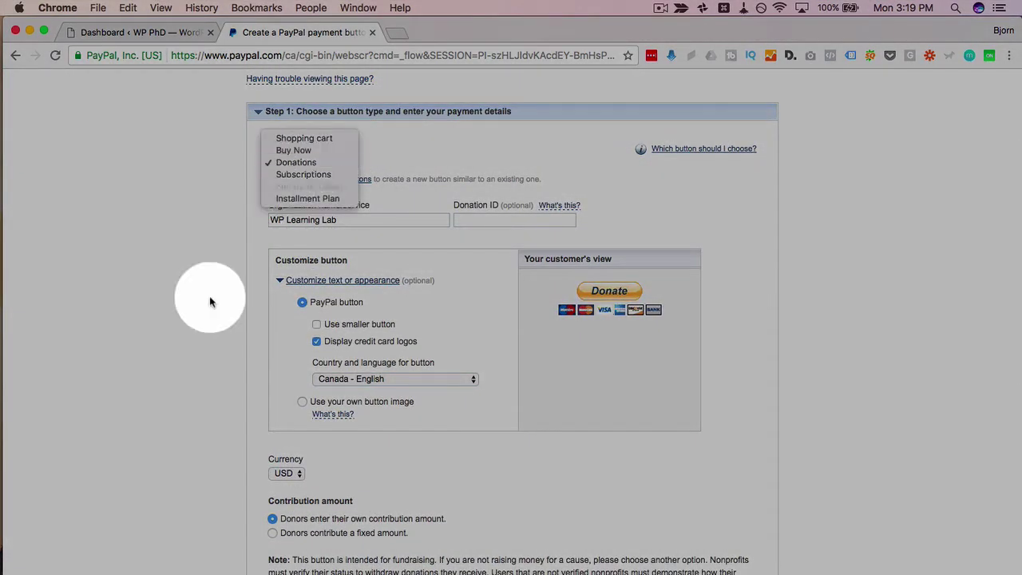
click(171, 375)
scroll(172, 378, down, 2)
scroll(171, 376, down, 6)
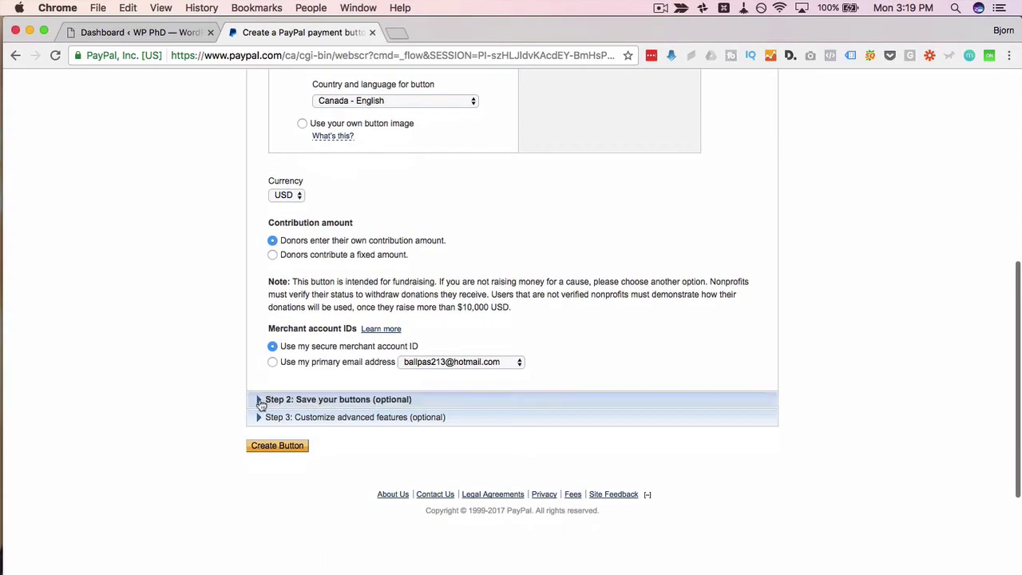
- Expand the optional button-saving settings and keep the button set to save at PayPal
click(262, 399)
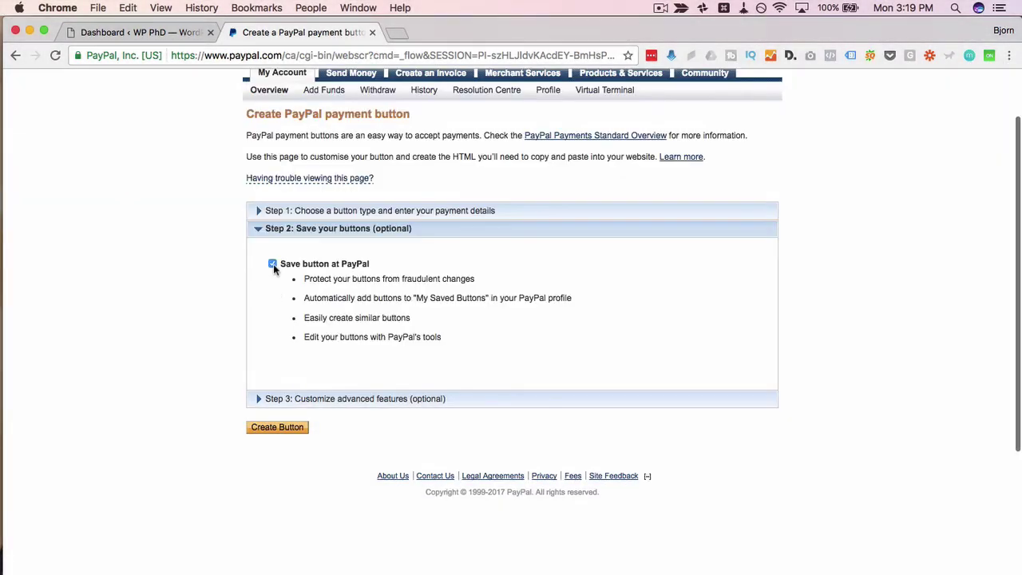
click(273, 264)
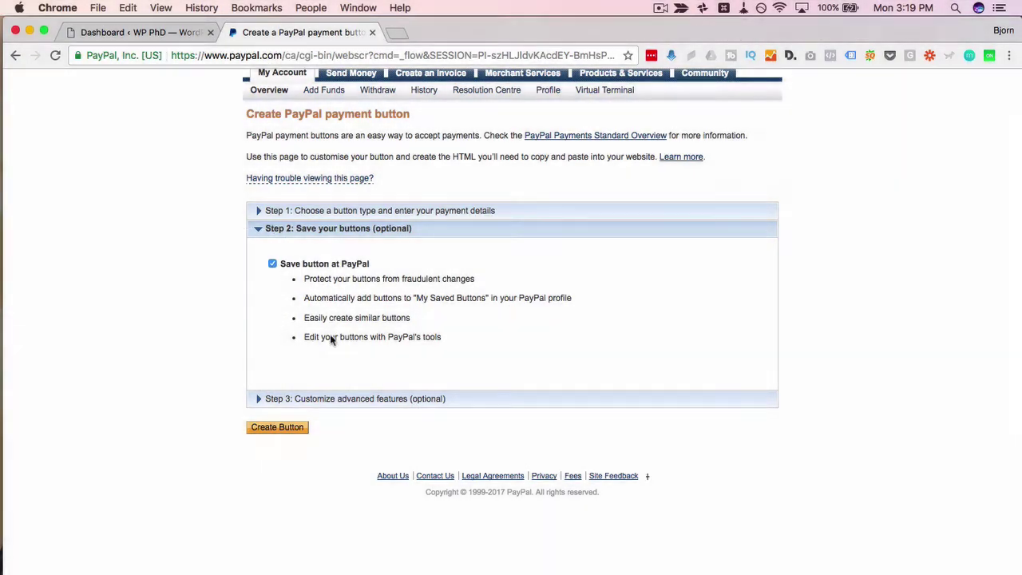
- In the advanced features, disallow special instructions from customers and do not ask for their shipping address
click(279, 398)
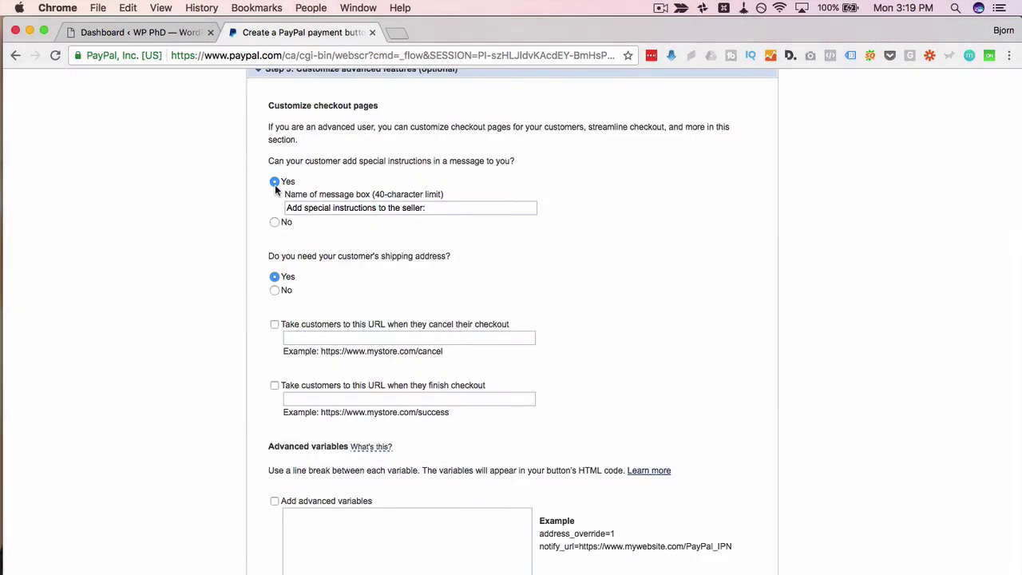
click(290, 208)
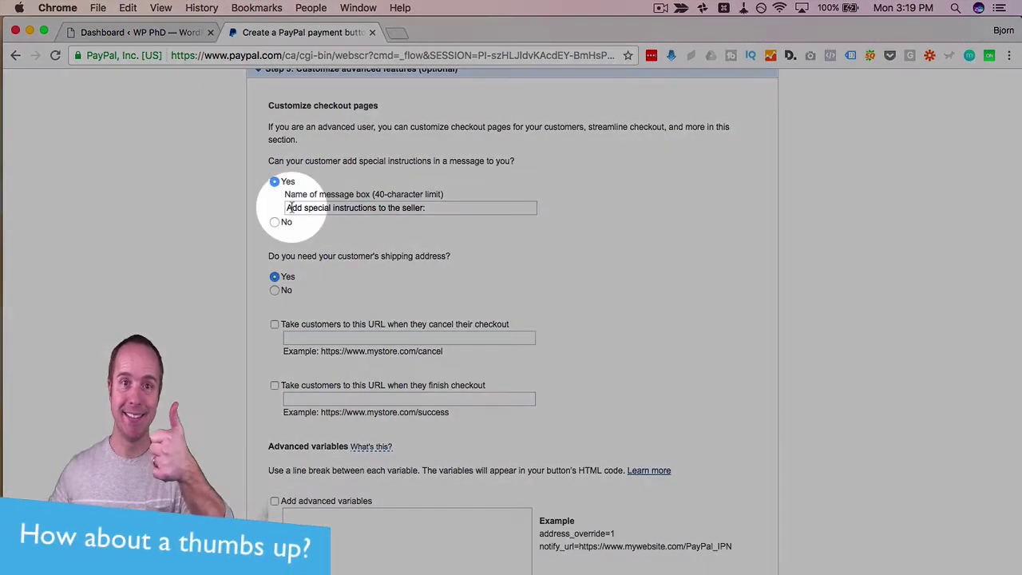
click(444, 205)
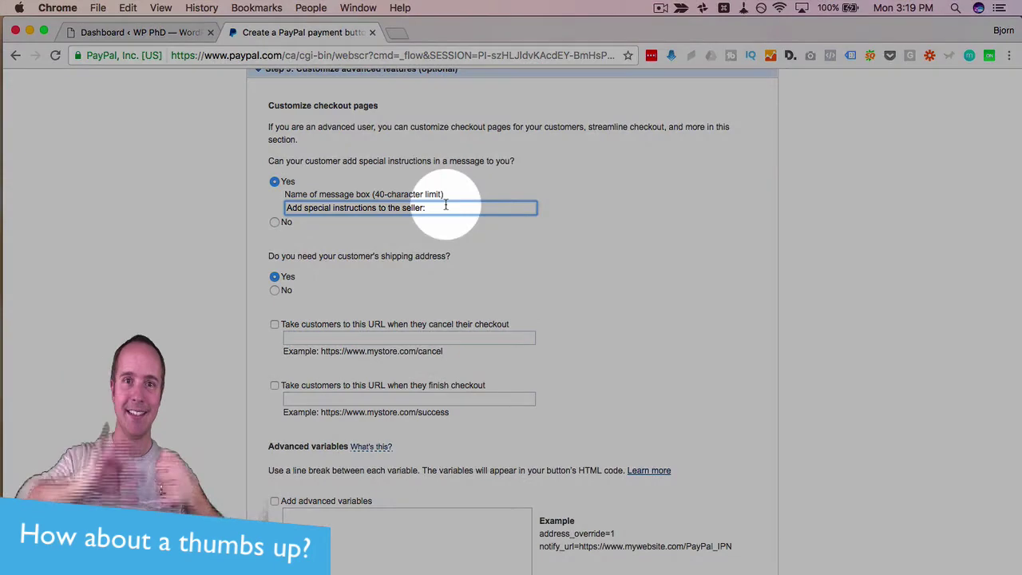
click(273, 222)
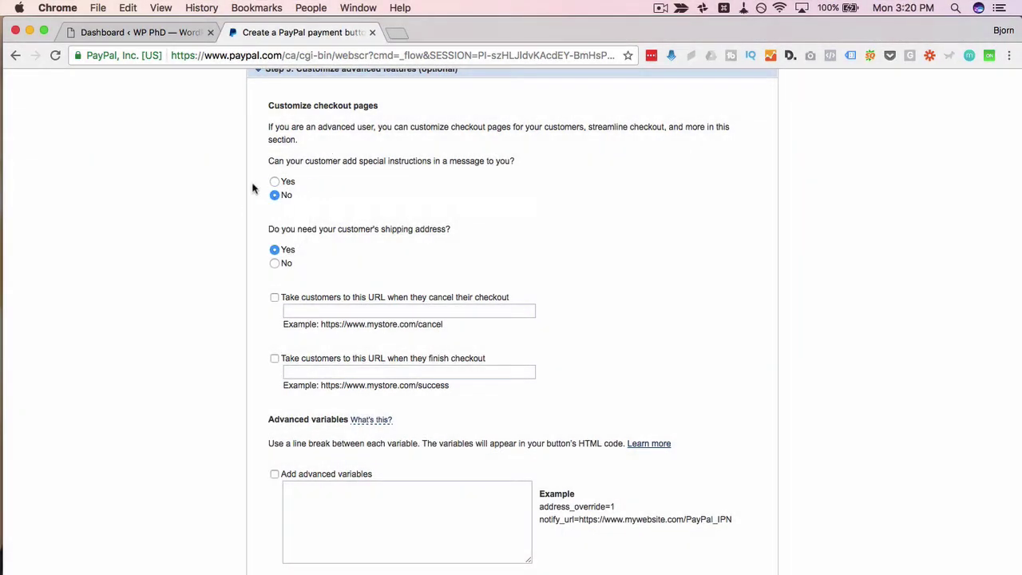
scroll(260, 233, down, 1)
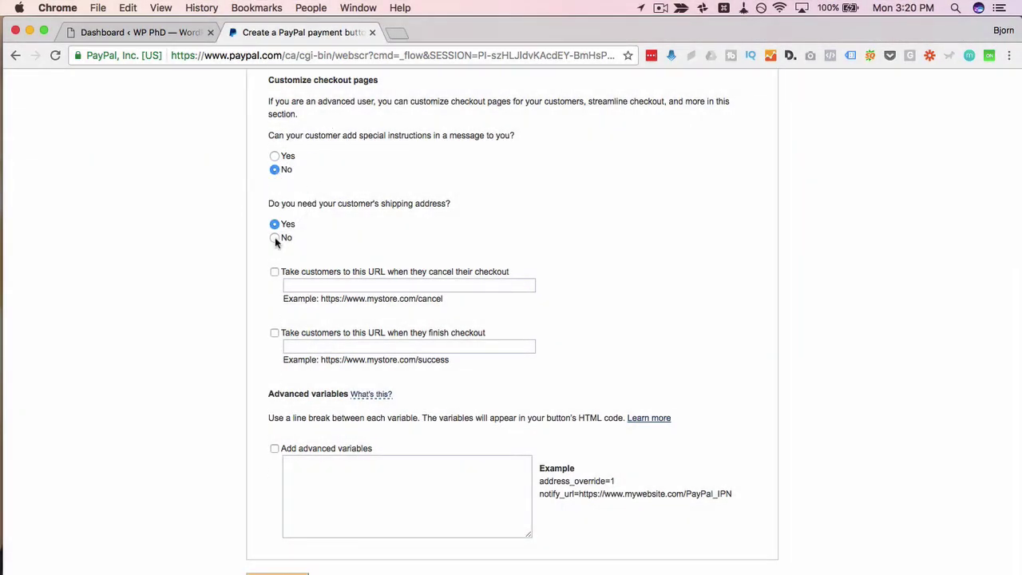
click(275, 237)
- Try the redirect URL options for cancelled and finished checkouts, and switch both off again
scroll(275, 239, down, 1)
click(274, 249)
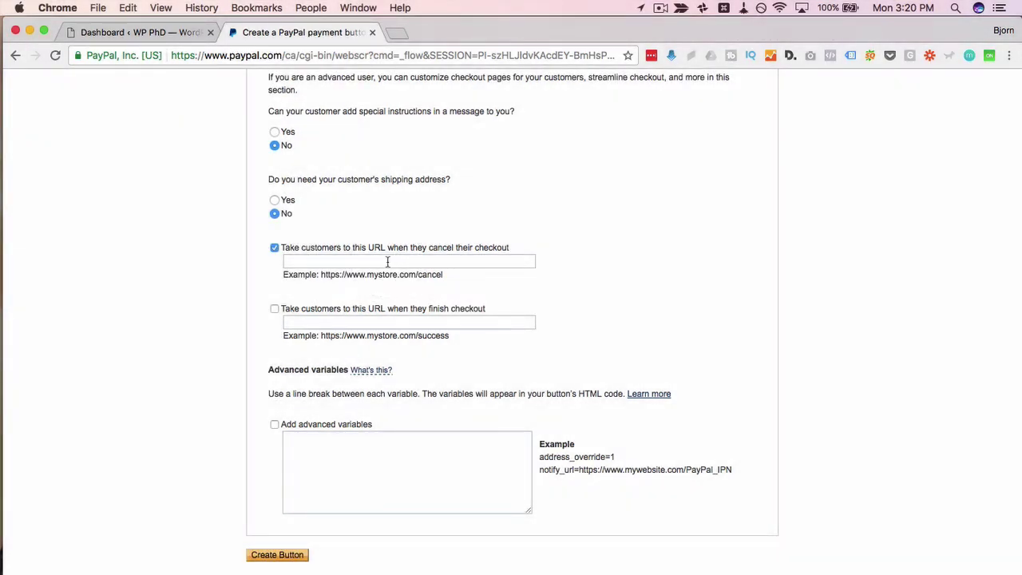
click(387, 262)
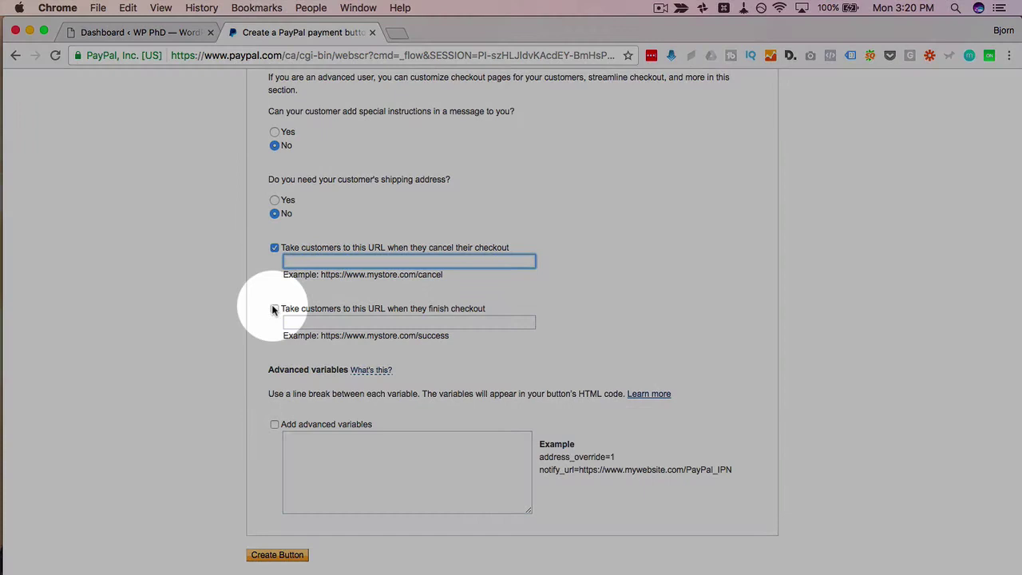
click(273, 308)
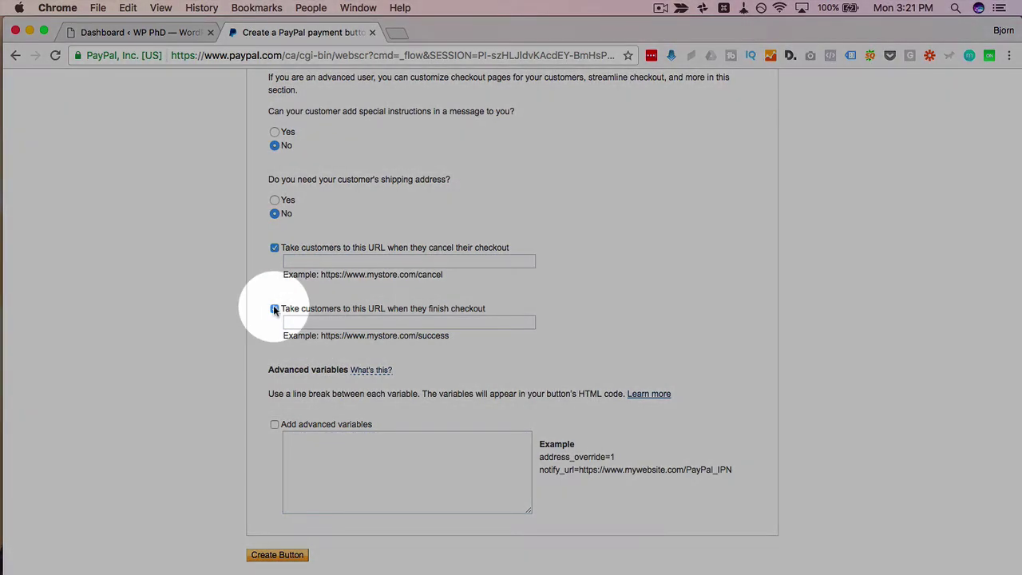
click(274, 308)
click(275, 248)
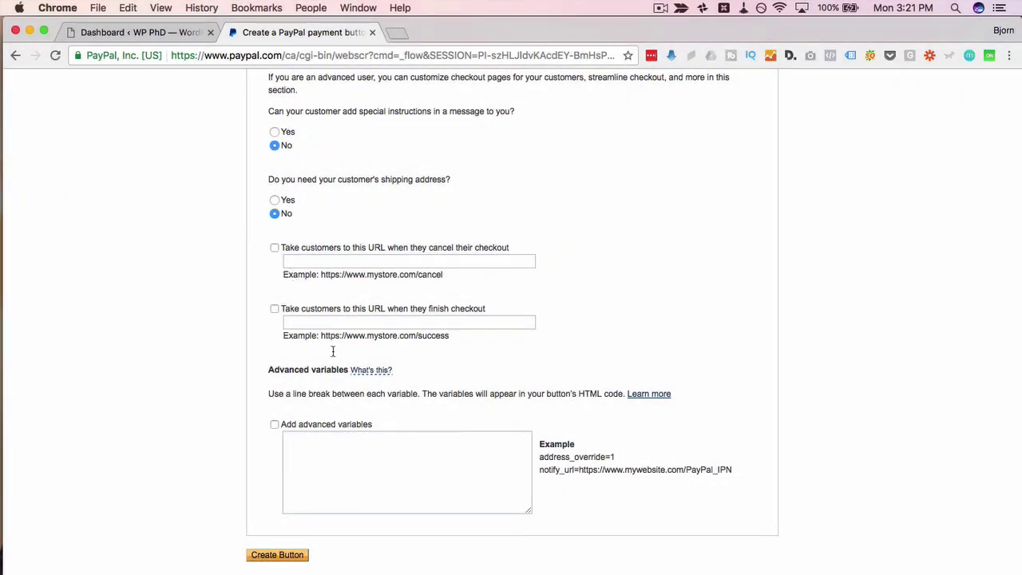
- Create the donation button and select its generated website HTML code
click(272, 557)
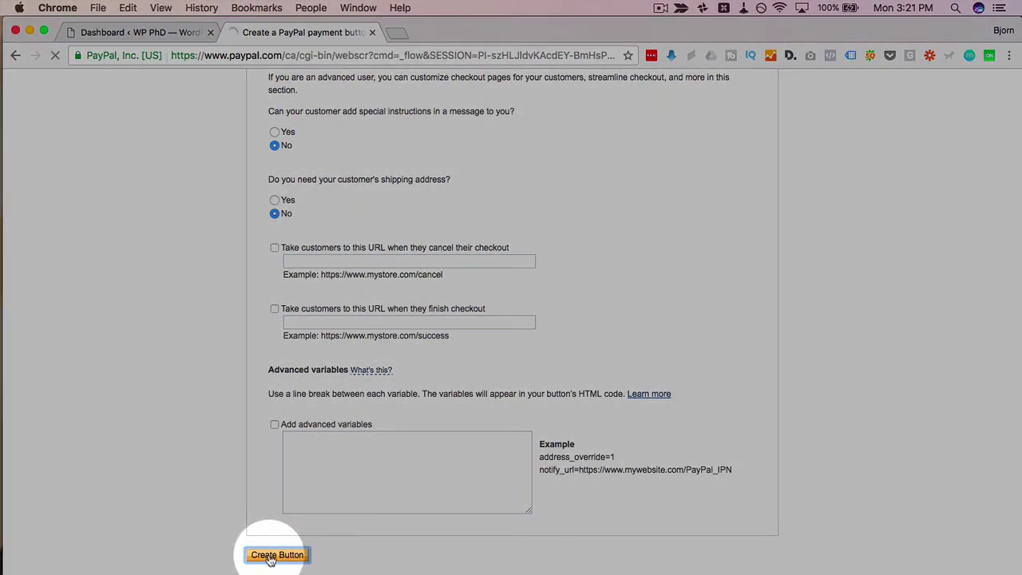
scroll(511, 320, down, 3)
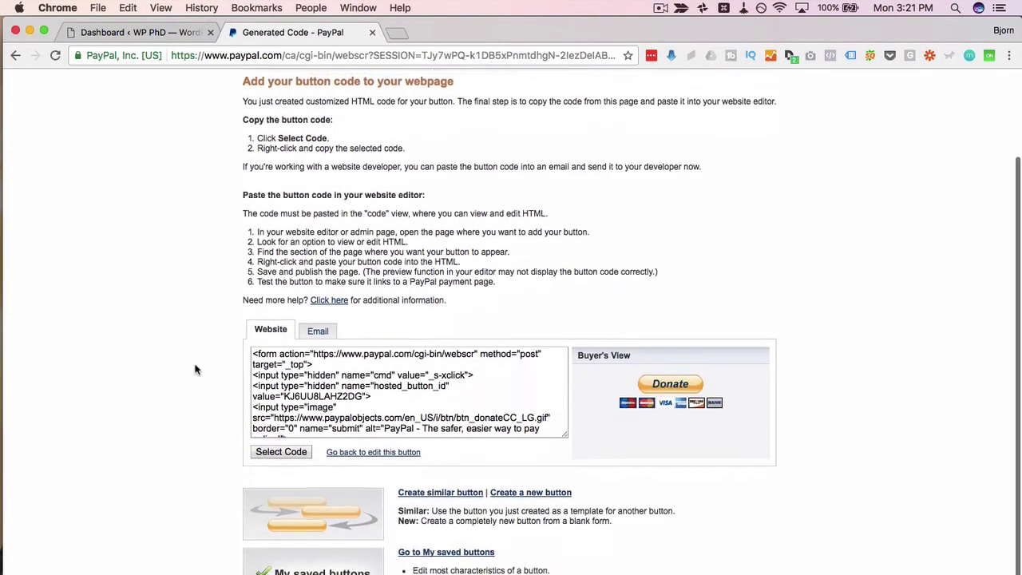
click(283, 356)
right_click(331, 345)
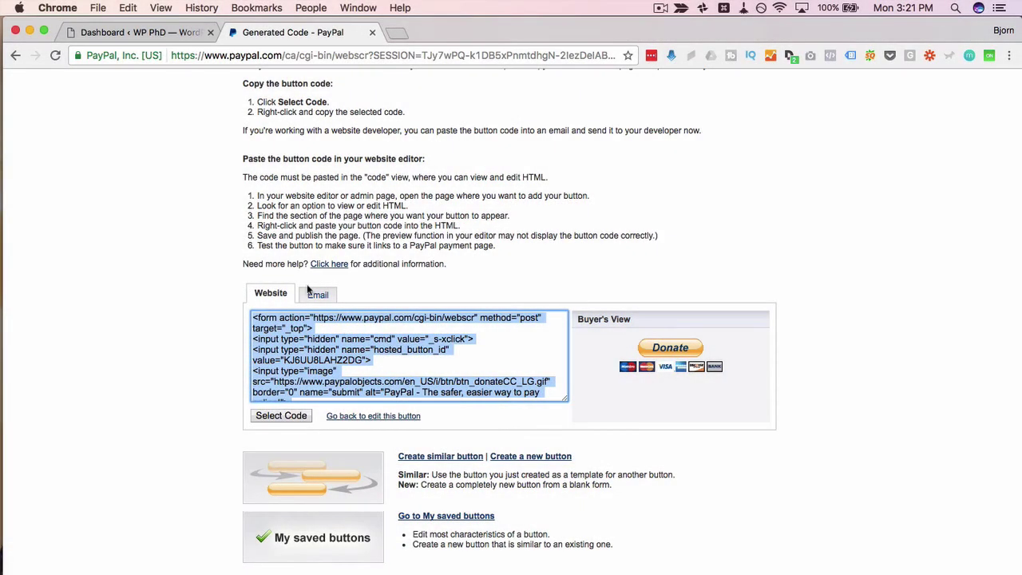
- Look at the email version of the button code, and return to the website version to copy its full HTML code
click(316, 294)
click(361, 319)
click(270, 295)
click(307, 335)
right_click(307, 335)
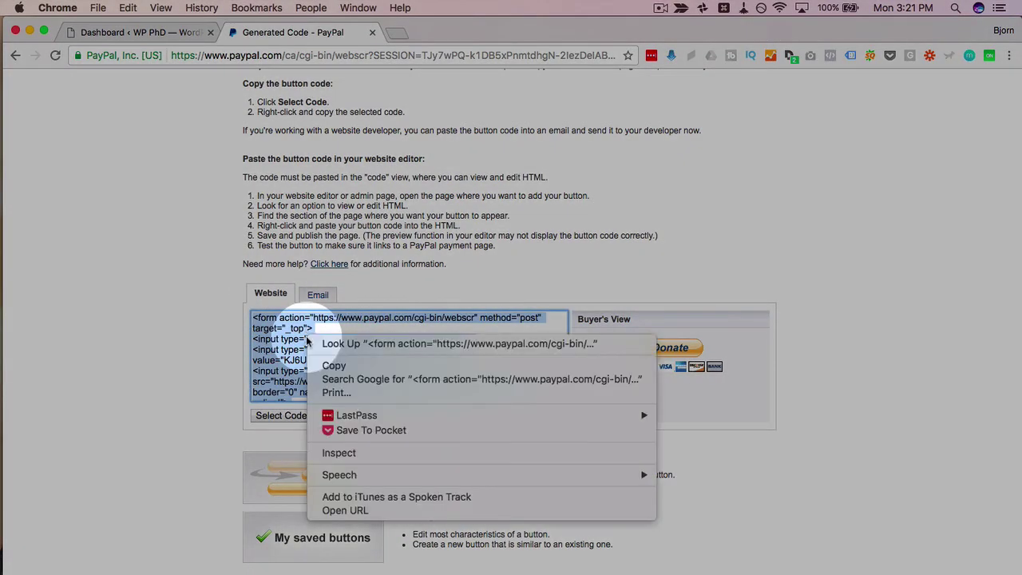
click(334, 365)
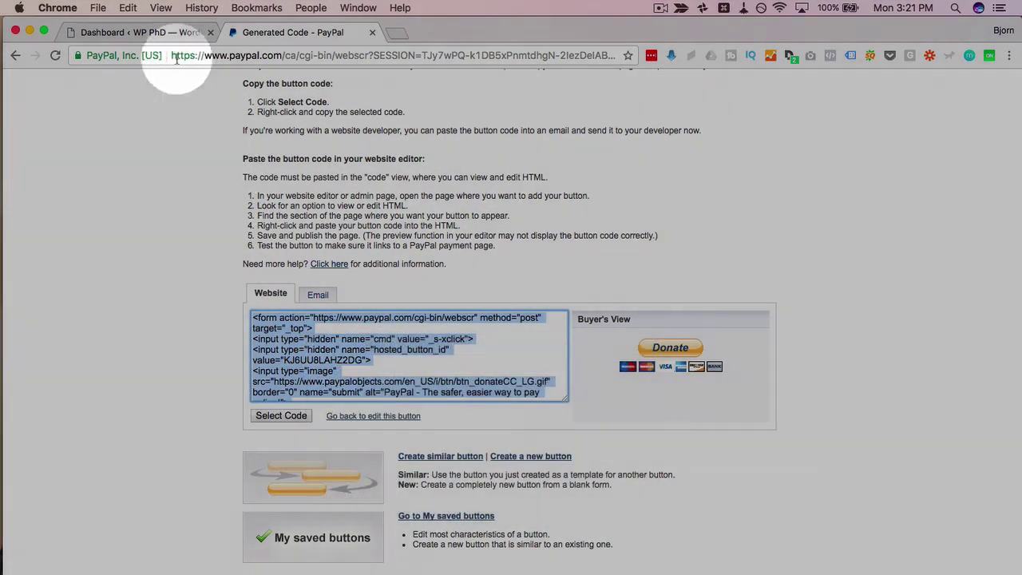
- Switch to the WordPress dashboard and start a new page titled "Help Our Cause"
click(142, 32)
mouse_move(56, 230)
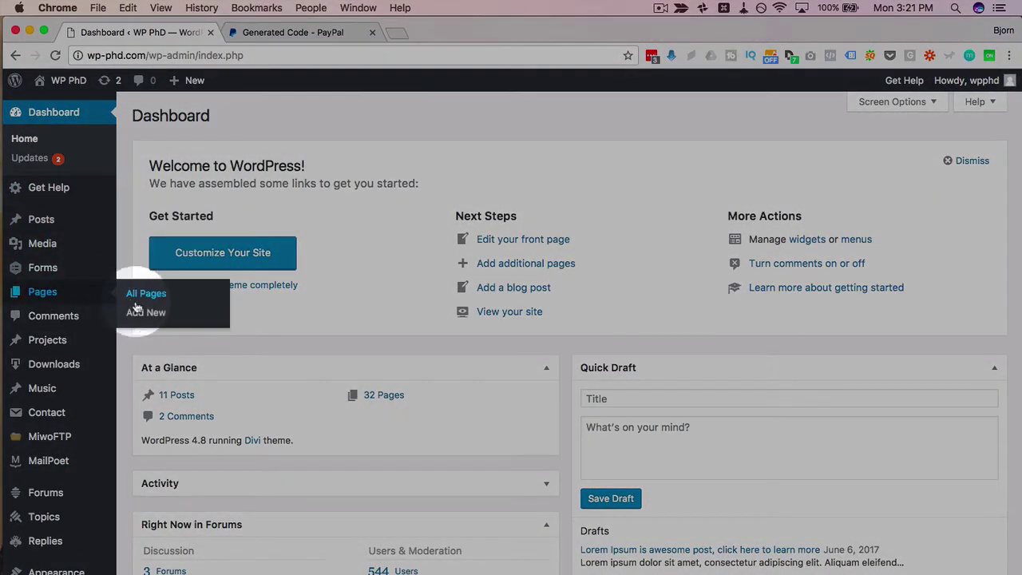
super+click(146, 312)
click(333, 32)
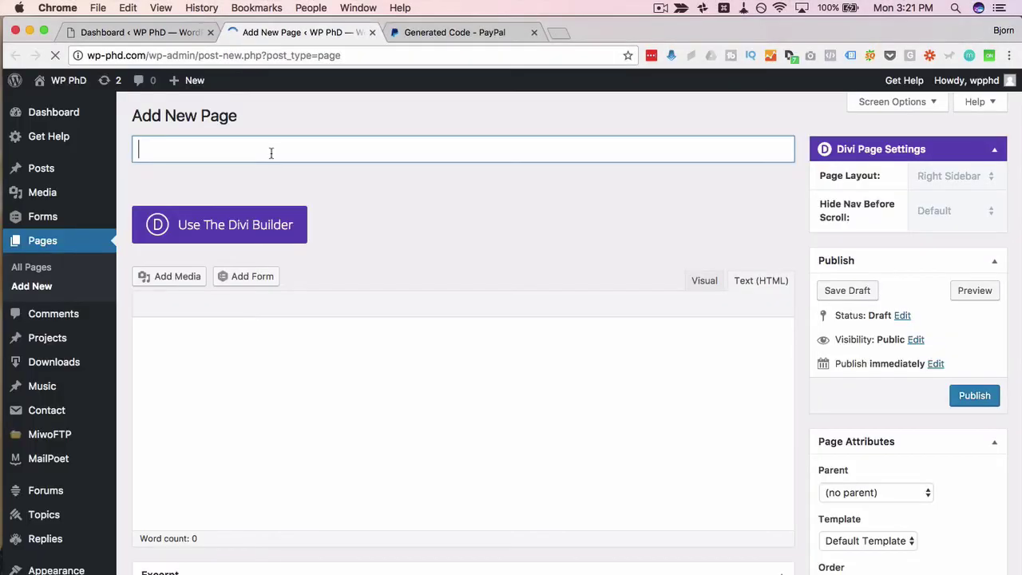
text(Help Our C)
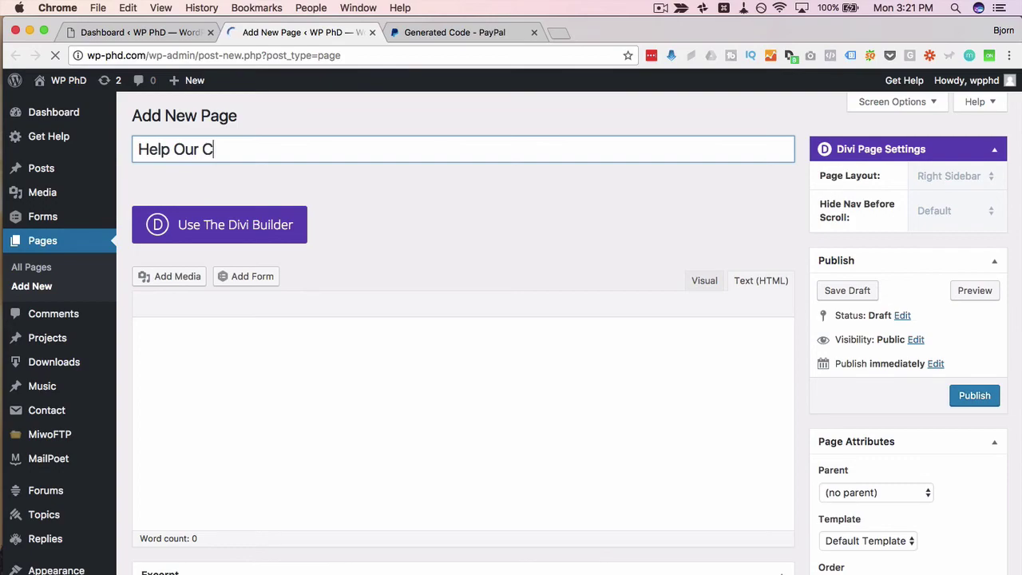
text(ause)
- Paste the copied PayPal button code into the page's HTML content and publish the page
right_click(229, 434)
click(293, 493)
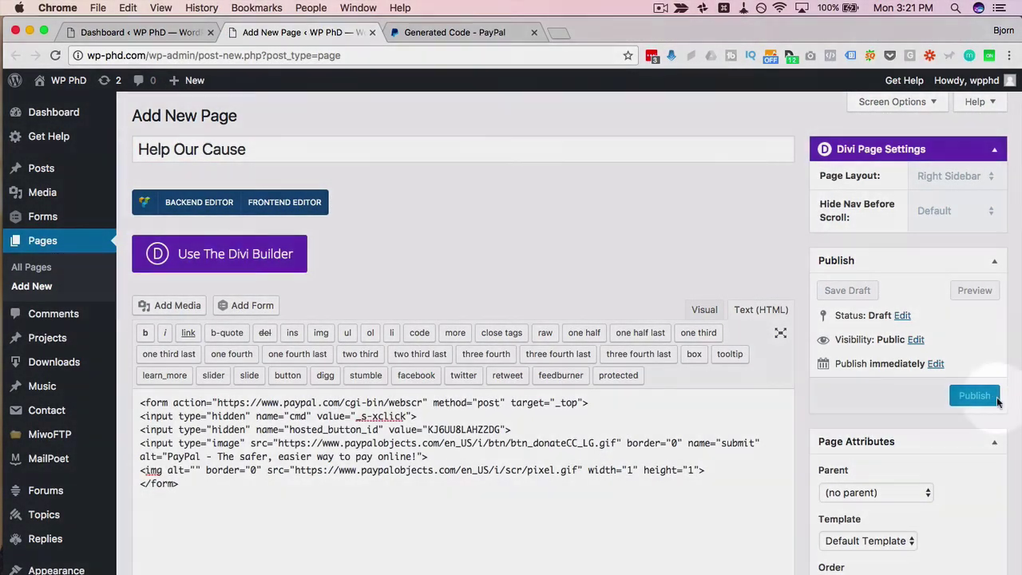
click(971, 397)
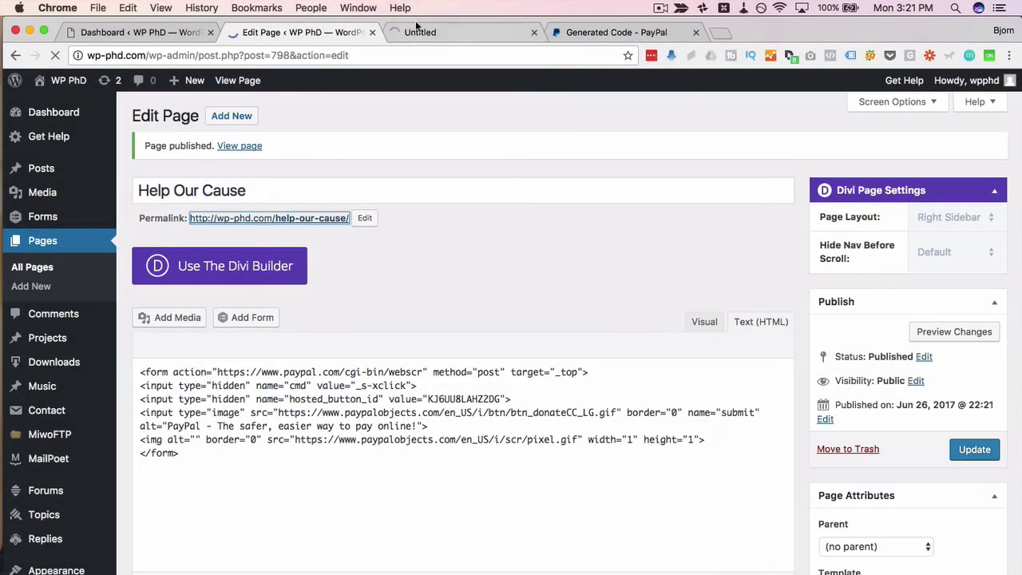
- View the published Help Our Cause page and test its Donate button with a donation amount of 15000 USD
click(426, 32)
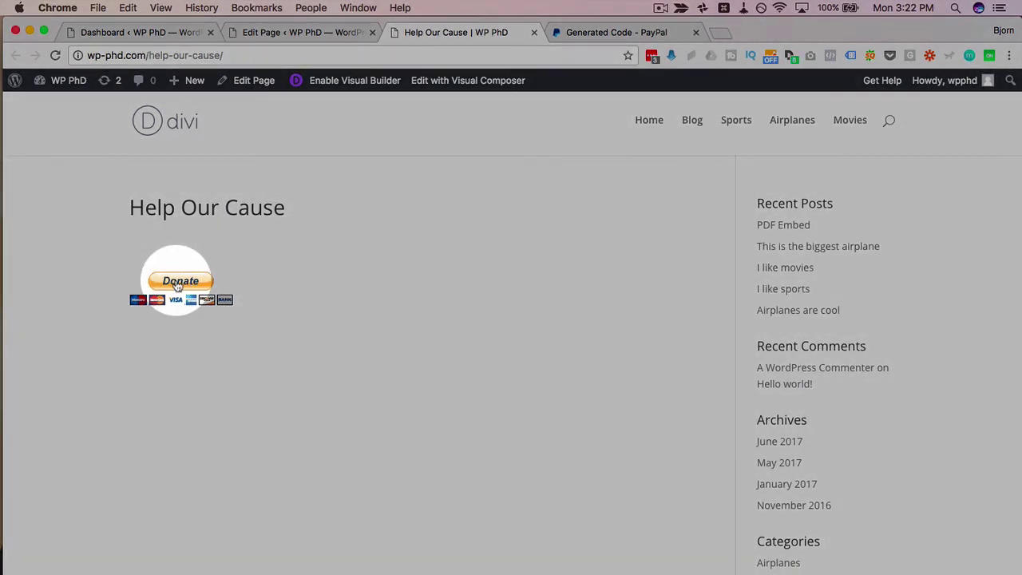
click(179, 282)
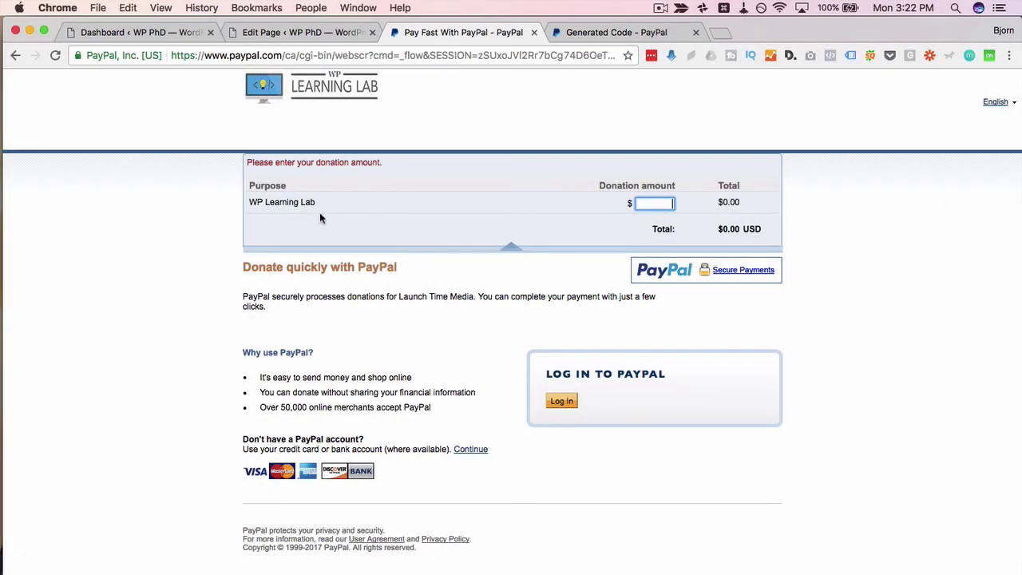
text(0)
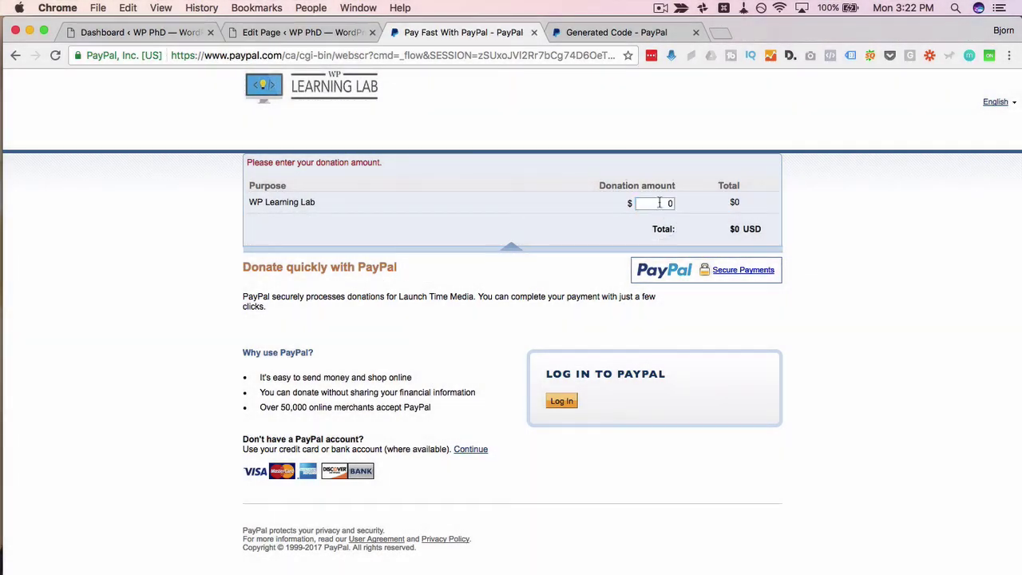
drag(659, 202, 684, 203)
text(15000)
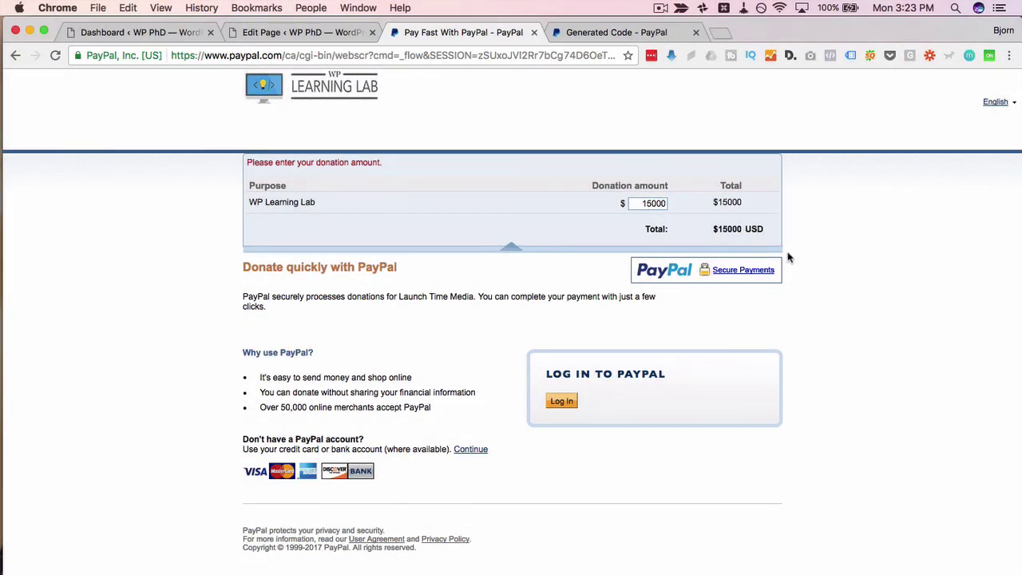